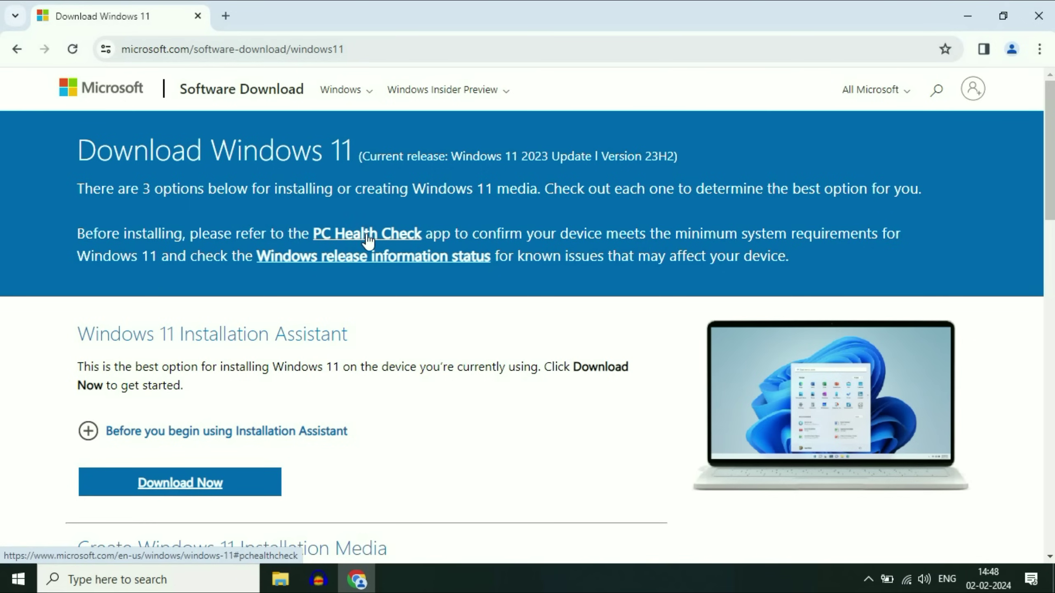
Step: Download the PC Health Check app through its link on the Download Windows 11 page and run the installer
{"action": "left_click", "coordinate": [394, 234]}
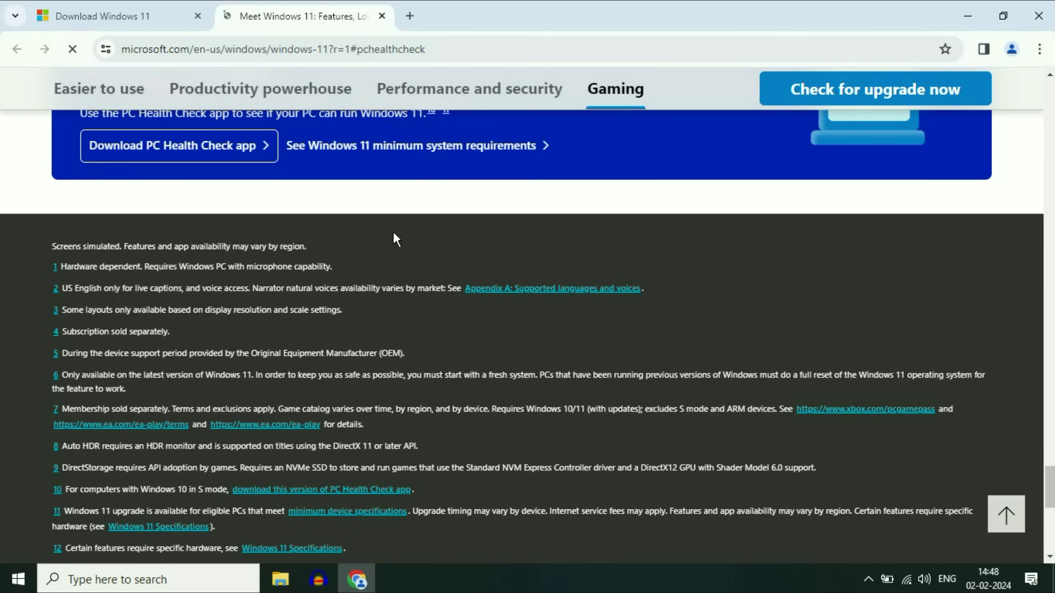
{"action": "scroll", "coordinate": [467, 276], "scroll_direction": "up", "scroll_amount": 5}
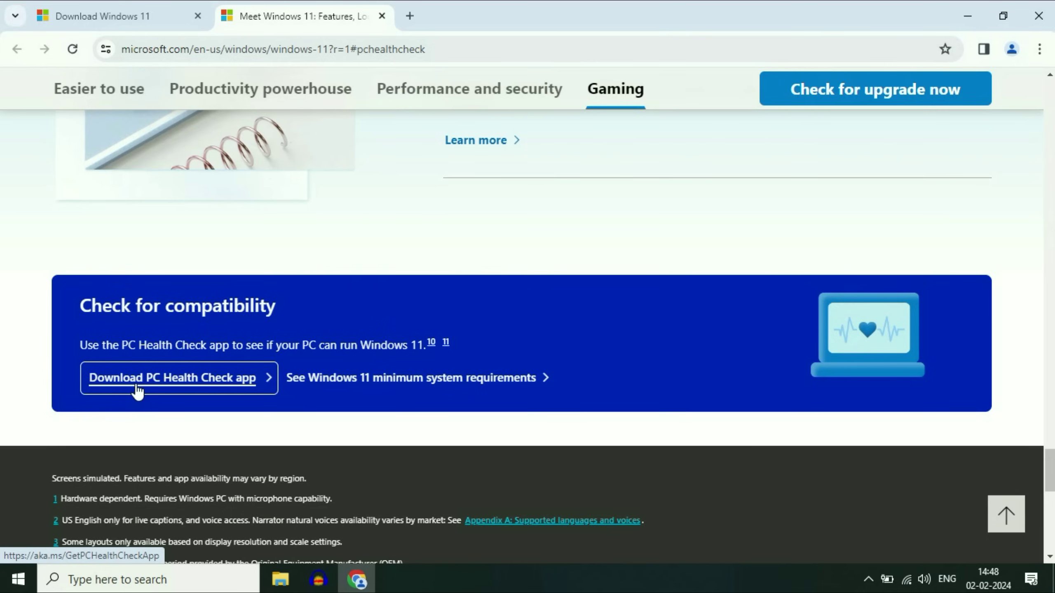
{"action": "left_click", "coordinate": [225, 383]}
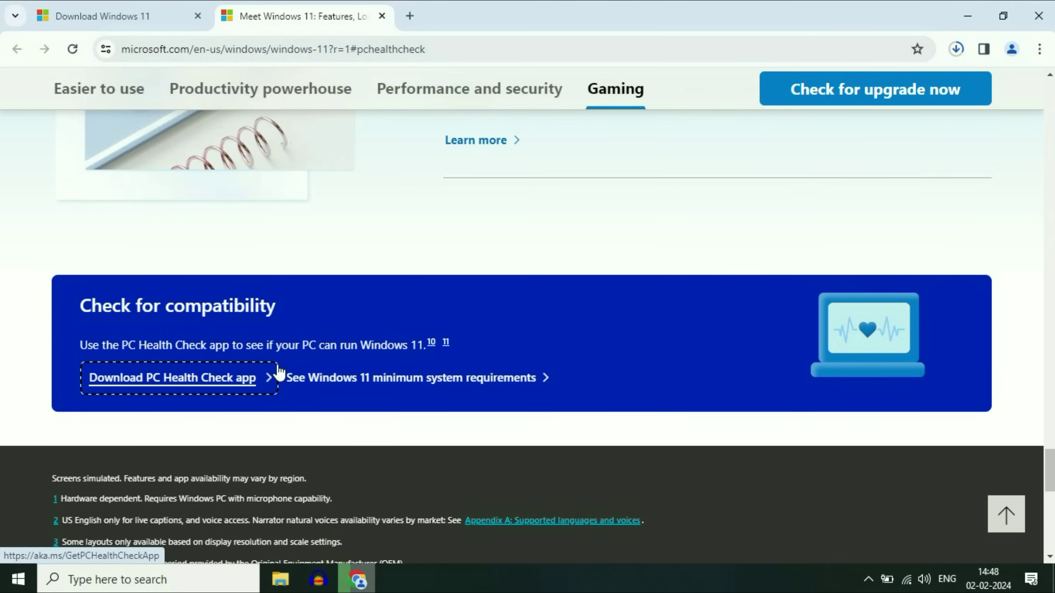
{"action": "left_click", "coordinate": [957, 50]}
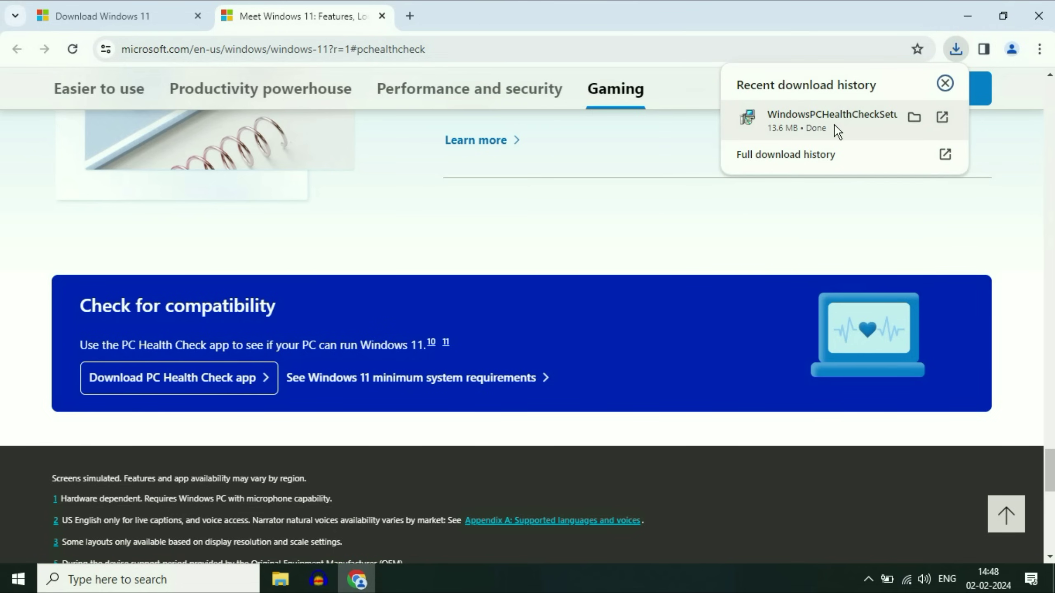
{"action": "left_click", "coordinate": [813, 122]}
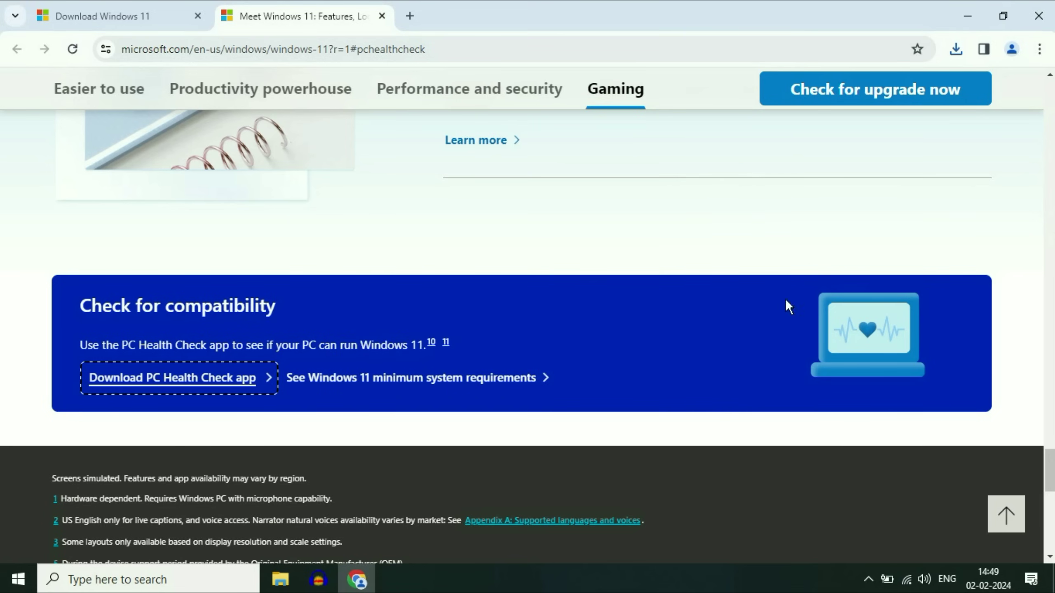
Step: Launch the PC Health Check app and check whether this PC meets the Windows 11 system requirements
{"action": "left_click", "coordinate": [966, 15]}
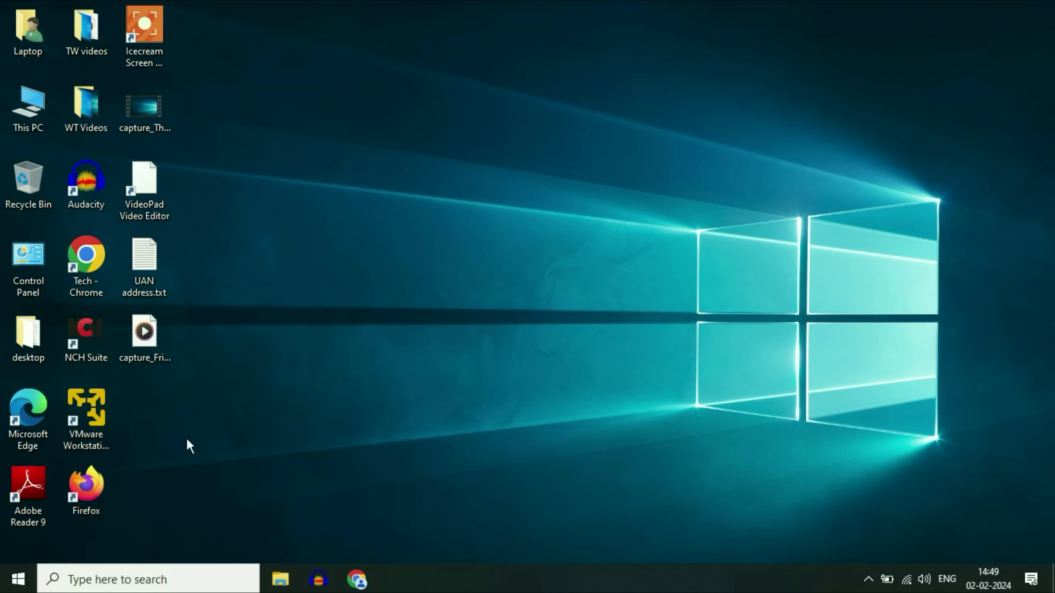
{"action": "left_click", "coordinate": [15, 584]}
{"action": "scroll", "coordinate": [146, 314], "scroll_direction": "down", "scroll_amount": 10}
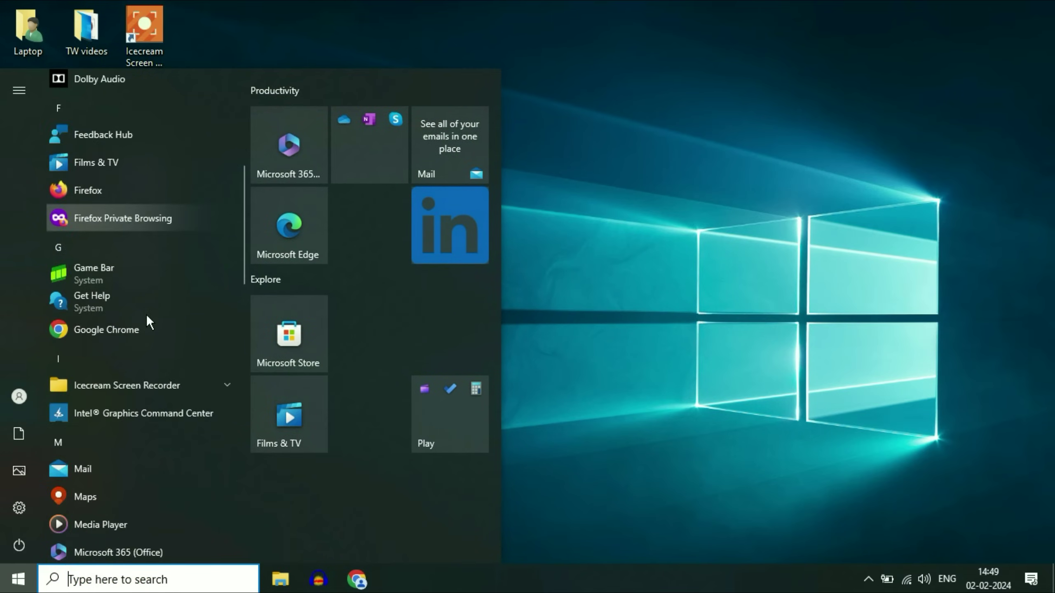
{"action": "scroll", "coordinate": [145, 314], "scroll_direction": "down", "scroll_amount": 7}
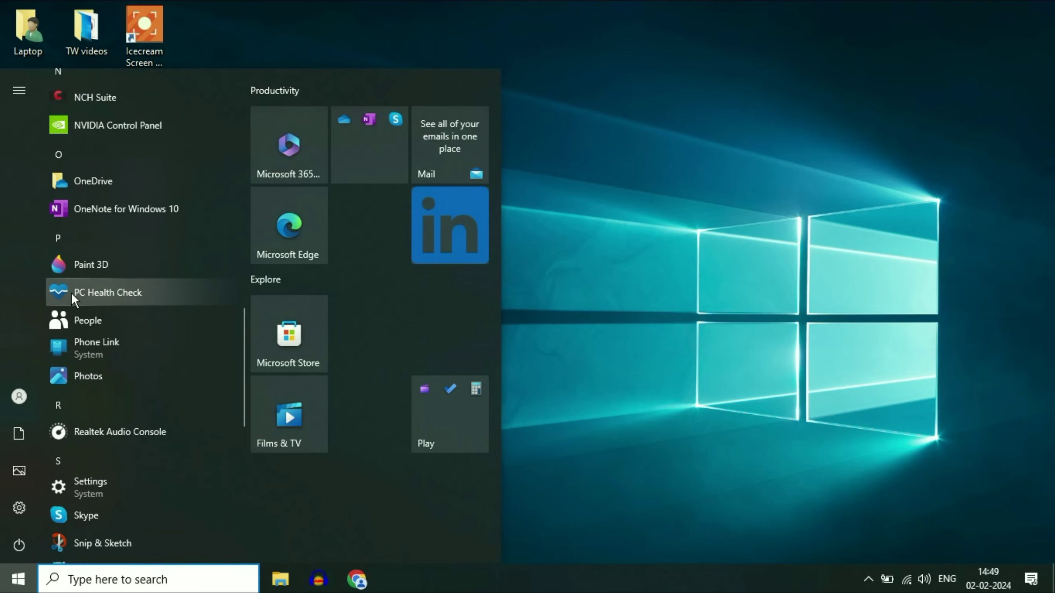
{"action": "left_click", "coordinate": [128, 291]}
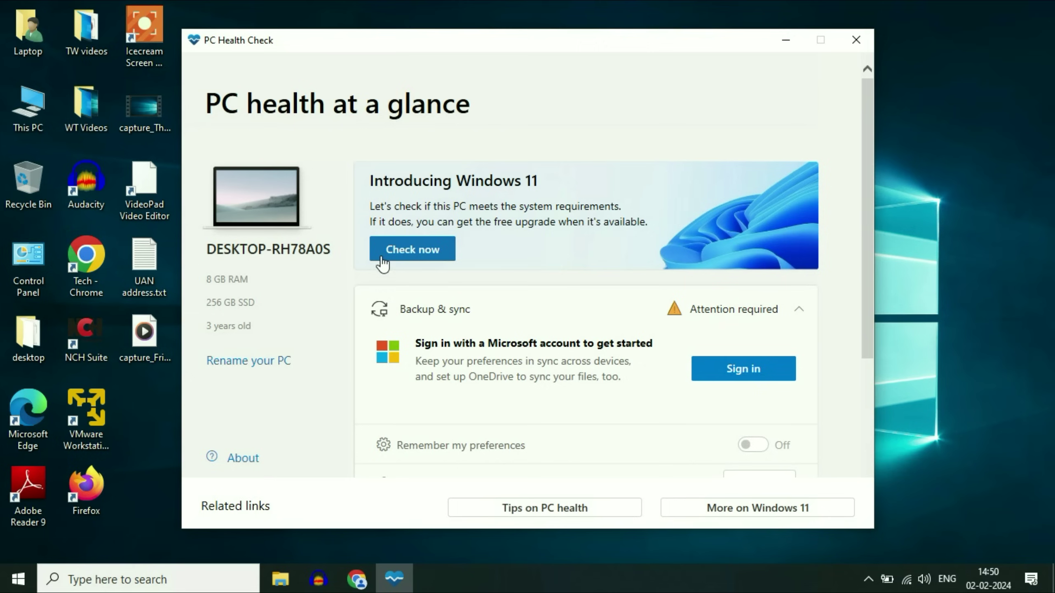
{"action": "left_click", "coordinate": [426, 252]}
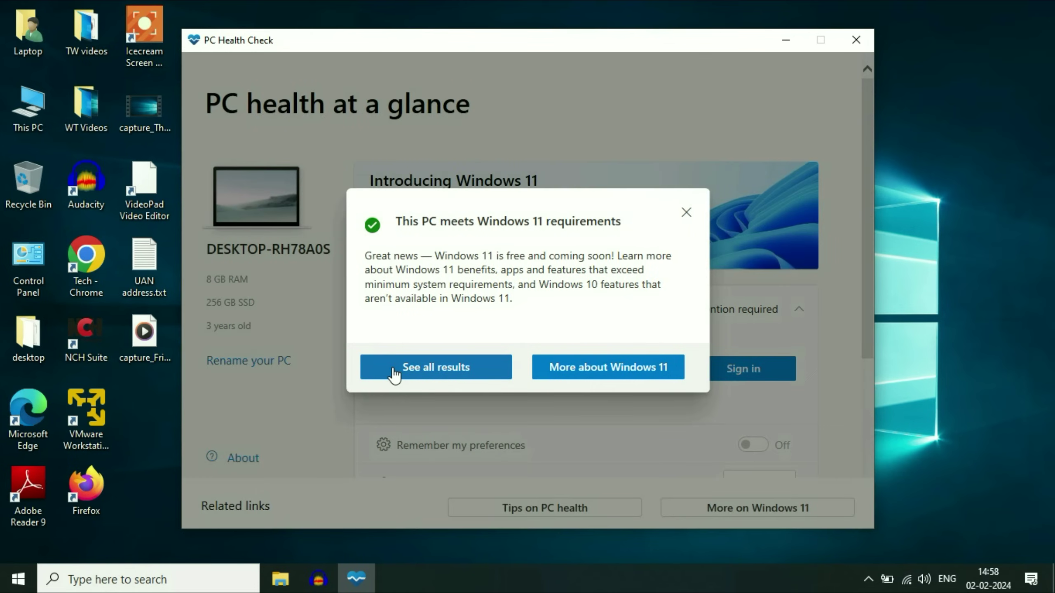
Step: Examine the full list of Windows 11 compatibility results, including Secure Boot, TPM, processor, memory and storage, and close PC Health Check
{"action": "left_click", "coordinate": [419, 373]}
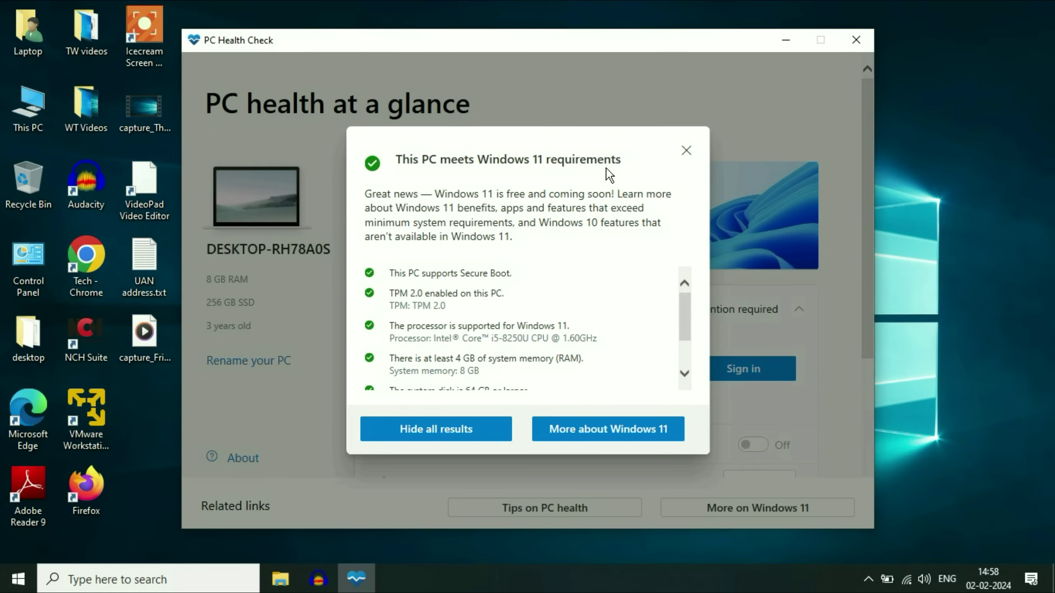
{"action": "left_click_drag", "start_coordinate": [688, 313], "coordinate": [691, 374]}
{"action": "left_click", "coordinate": [647, 349]}
{"action": "scroll", "coordinate": [685, 373], "scroll_direction": "down", "scroll_amount": 2}
{"action": "scroll", "coordinate": [697, 305], "scroll_direction": "up", "scroll_amount": 2}
{"action": "left_click_drag", "start_coordinate": [461, 273], "coordinate": [515, 275]}
{"action": "left_click", "coordinate": [460, 295]}
{"action": "left_click", "coordinate": [390, 293]}
{"action": "left_click", "coordinate": [447, 292]}
{"action": "scroll", "coordinate": [517, 298], "scroll_direction": "down", "scroll_amount": 1}
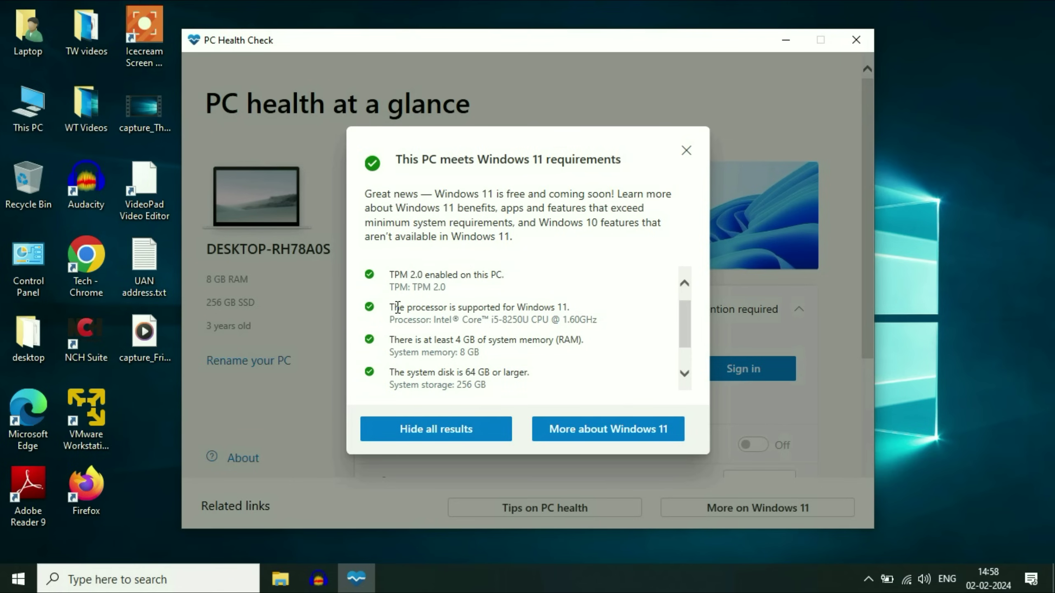
{"action": "left_click_drag", "start_coordinate": [460, 304], "coordinate": [579, 303]}
{"action": "left_click", "coordinate": [631, 305]}
{"action": "left_click_drag", "start_coordinate": [680, 322], "coordinate": [681, 327]}
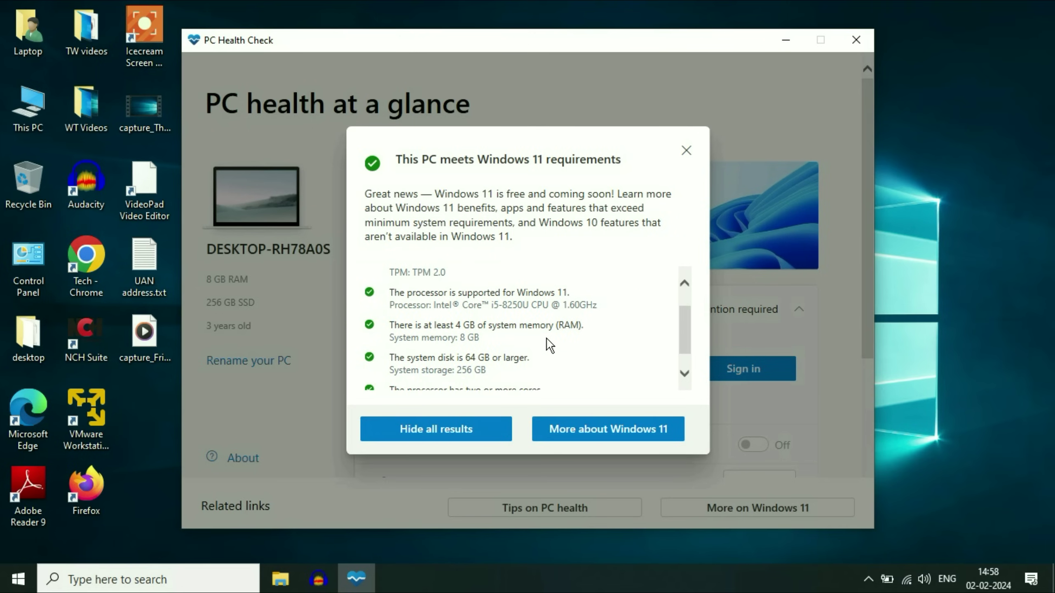
{"action": "left_click", "coordinate": [461, 328]}
{"action": "left_click_drag", "start_coordinate": [460, 335], "coordinate": [498, 340]}
{"action": "left_click", "coordinate": [684, 334]}
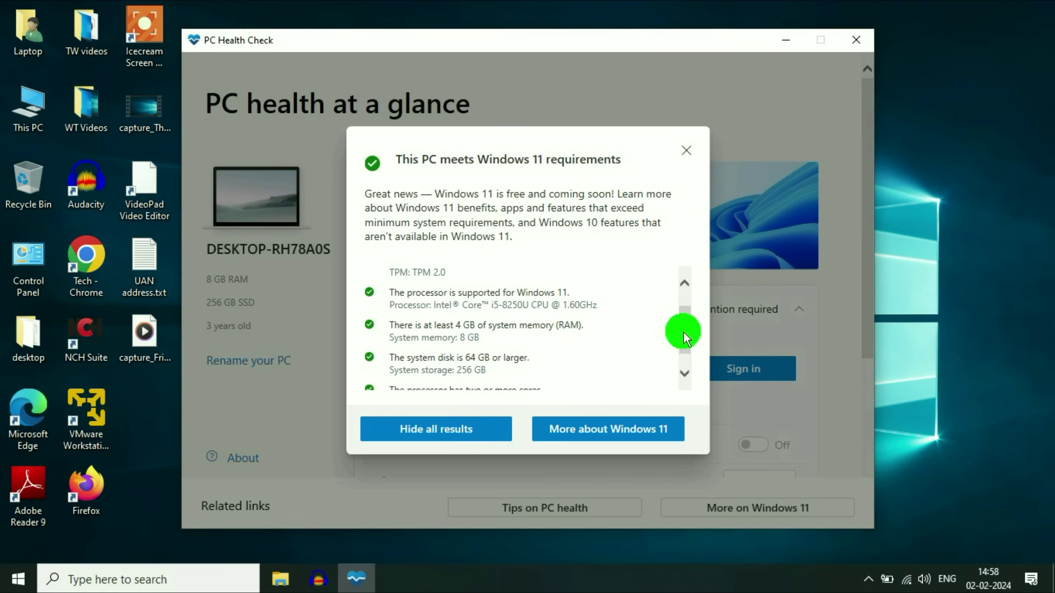
{"action": "left_click_drag", "start_coordinate": [684, 345], "coordinate": [684, 373]}
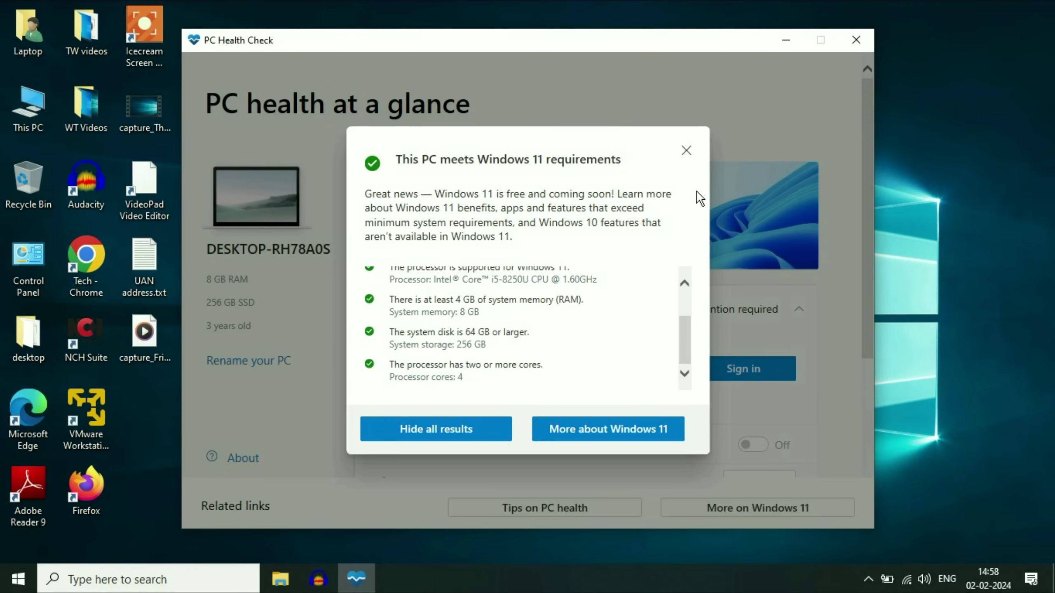
{"action": "left_click", "coordinate": [686, 151]}
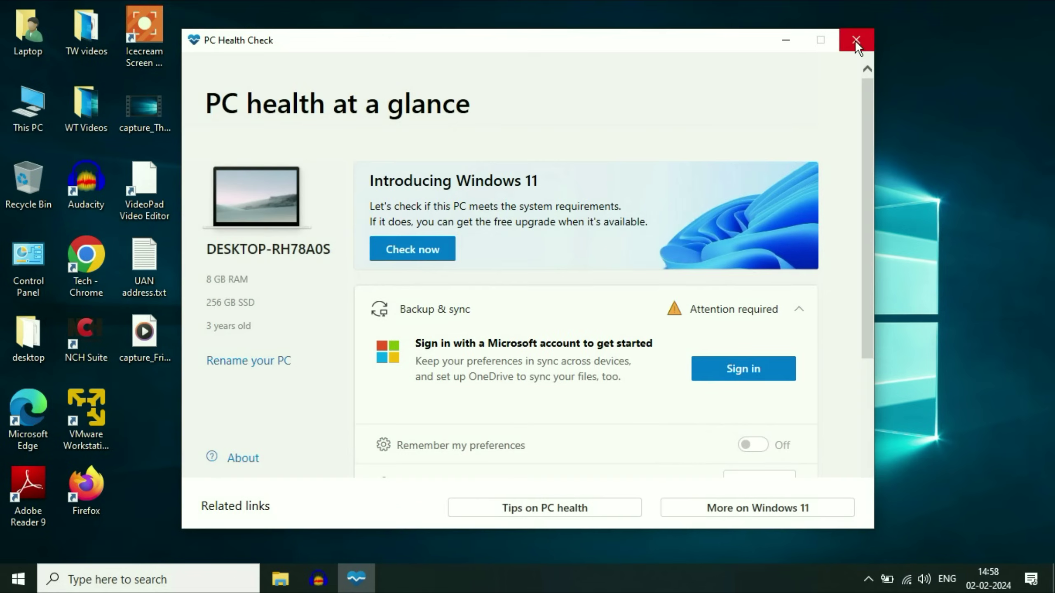
{"action": "left_click", "coordinate": [855, 40]}
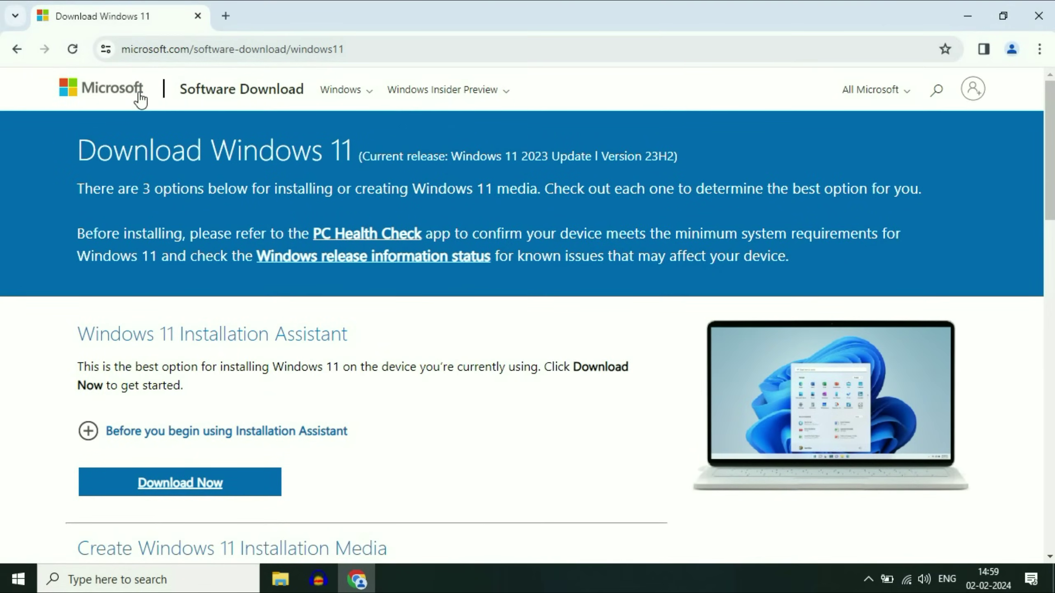
Step: Download the media creation tool from the Create Windows 11 Installation Media section of the Download Windows 11 page
{"action": "scroll", "coordinate": [481, 162], "scroll_direction": "down", "scroll_amount": 6}
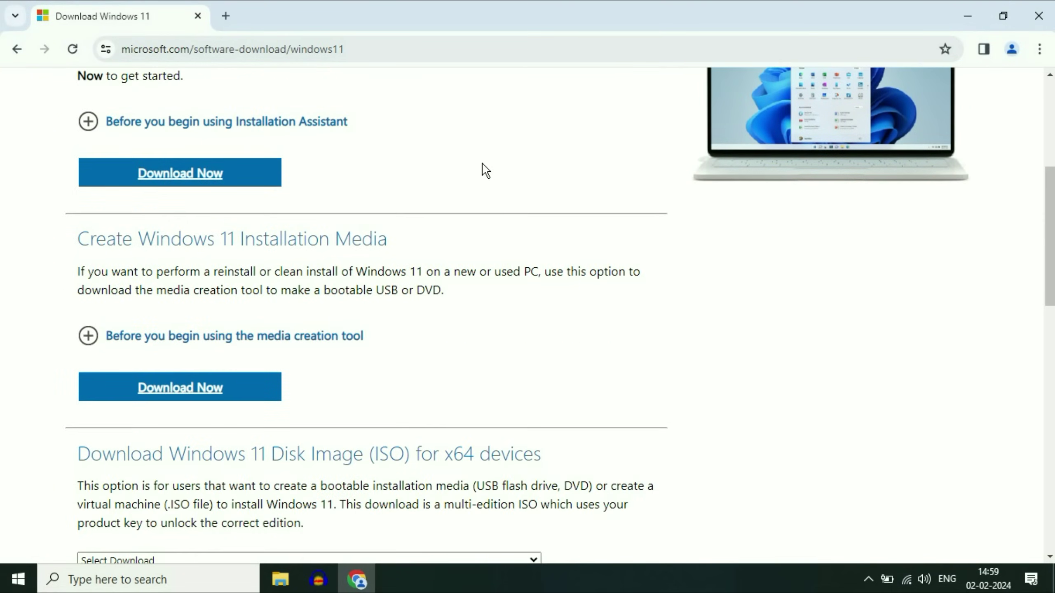
{"action": "scroll", "coordinate": [482, 166], "scroll_direction": "down", "scroll_amount": 2}
{"action": "left_click", "coordinate": [82, 160]}
{"action": "left_click_drag", "start_coordinate": [81, 160], "coordinate": [388, 159]}
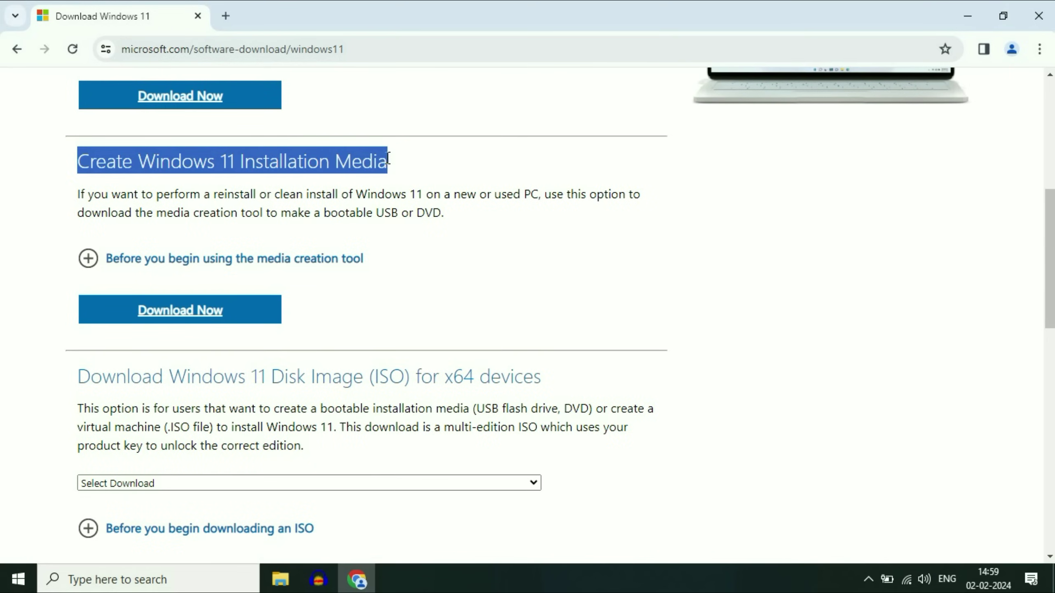
{"action": "left_click", "coordinate": [399, 166]}
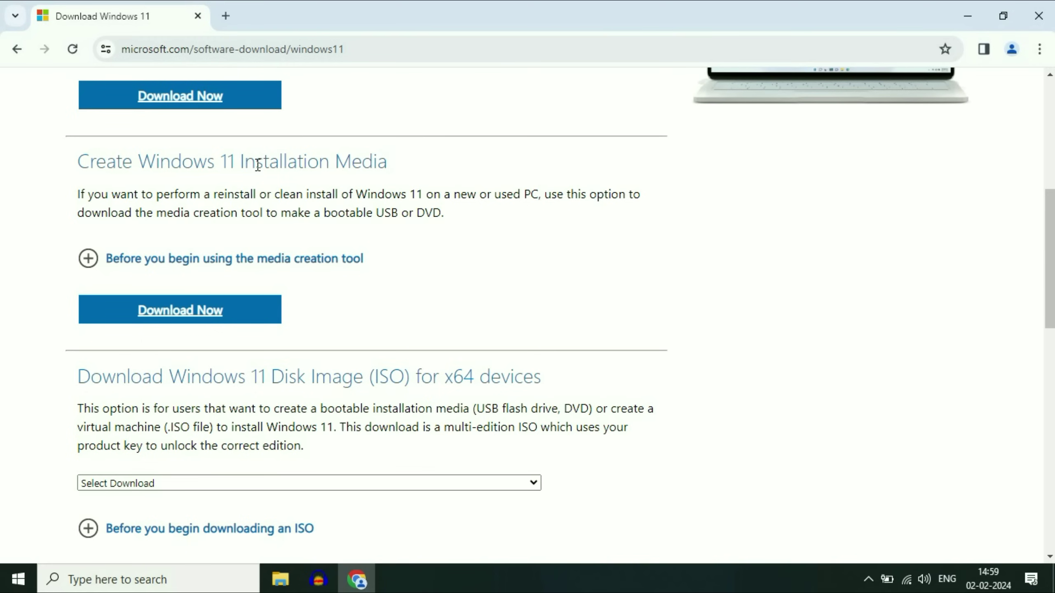
{"action": "left_click", "coordinate": [198, 309]}
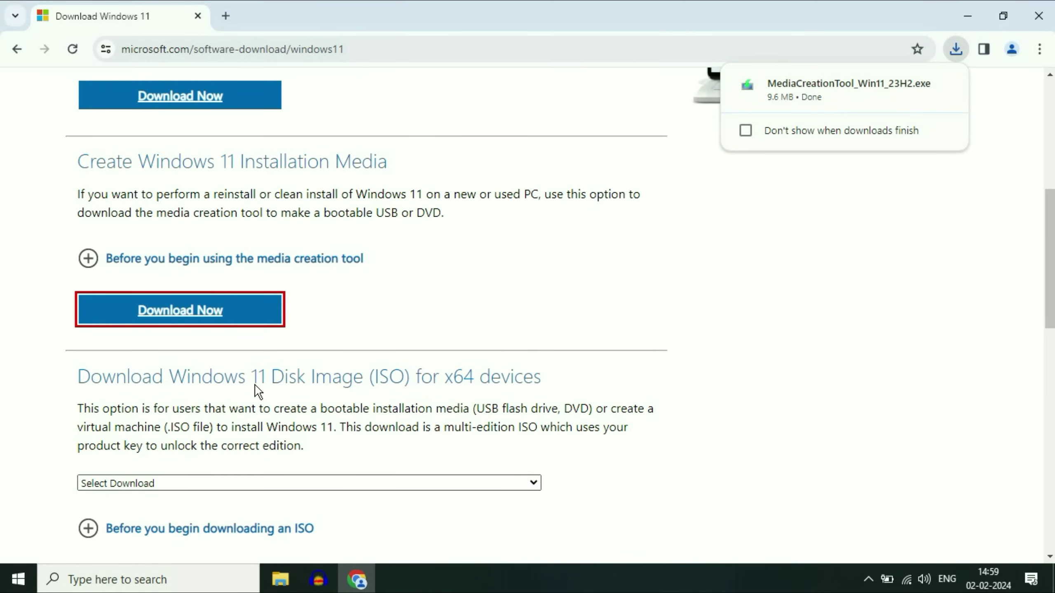
Step: Examine the Windows 11 Disk Image (ISO) download option for x64 devices
{"action": "scroll", "coordinate": [254, 389], "scroll_direction": "down", "scroll_amount": 2}
{"action": "left_click_drag", "start_coordinate": [79, 302], "coordinate": [544, 311]}
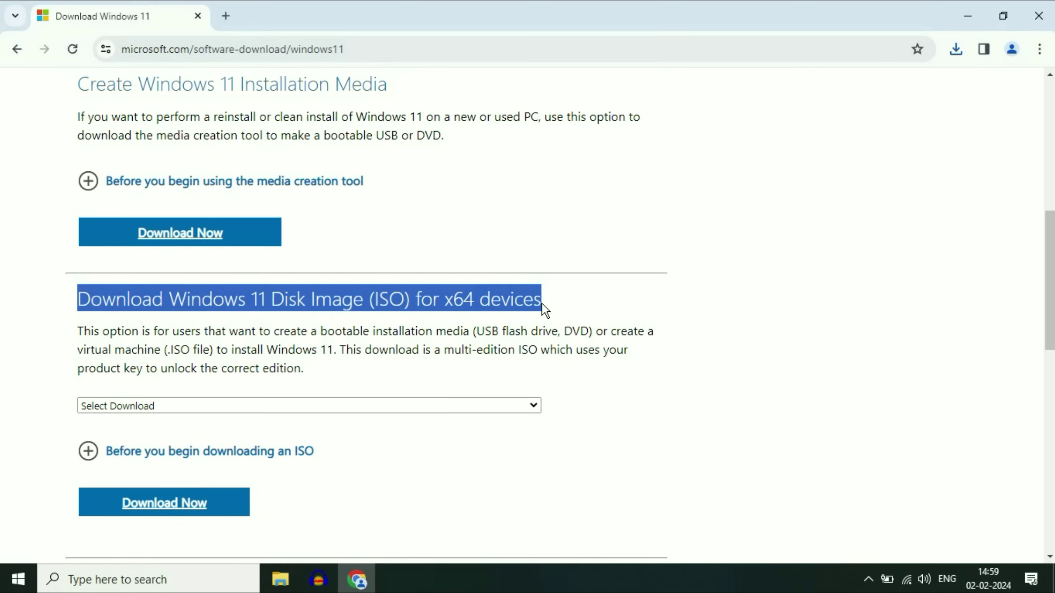
{"action": "left_click", "coordinate": [517, 406]}
{"action": "left_click", "coordinate": [783, 344]}
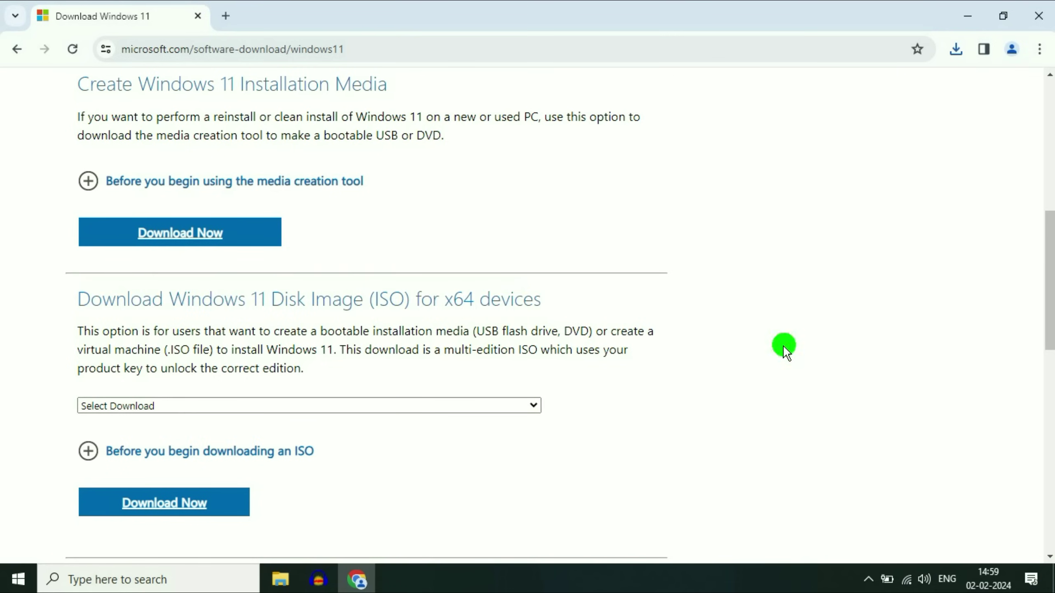
Step: Run the downloaded MediaCreationTool_Win11_23H2.exe and accept its license terms
{"action": "scroll", "coordinate": [619, 283], "scroll_direction": "up", "scroll_amount": 3}
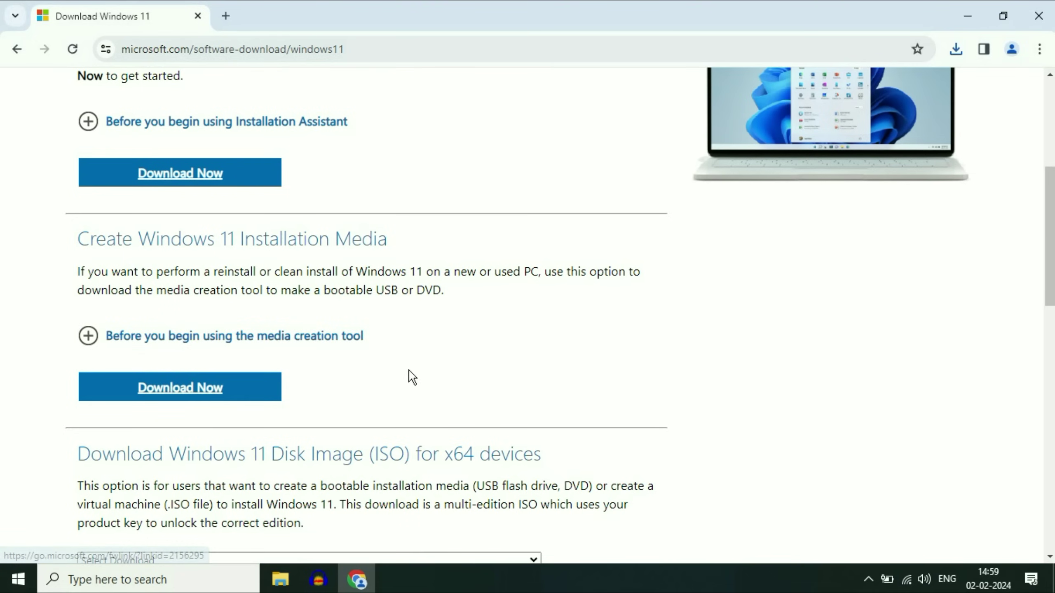
{"action": "left_click", "coordinate": [165, 389]}
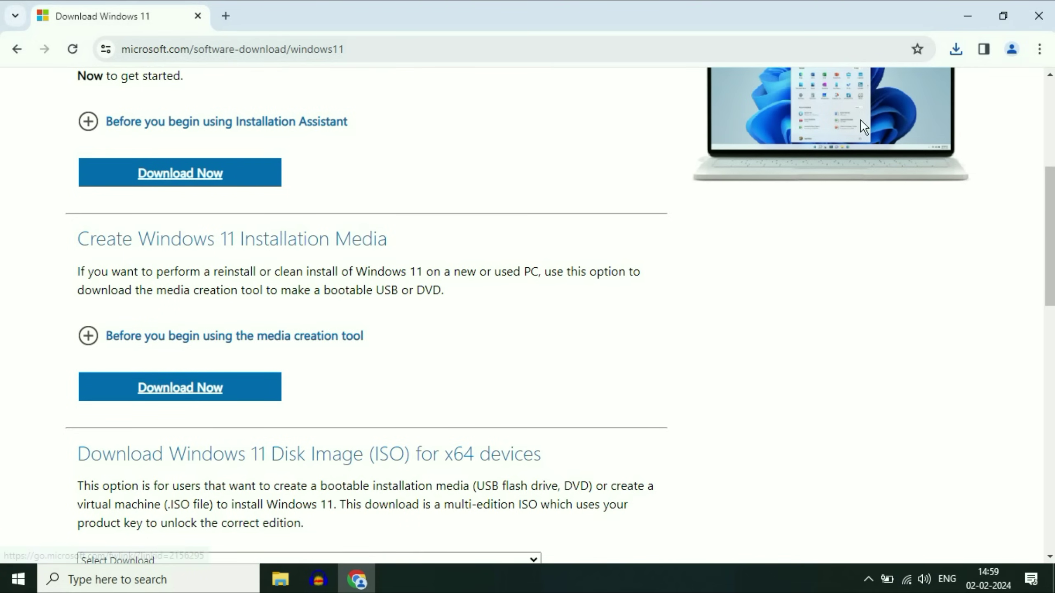
{"action": "left_click", "coordinate": [954, 49]}
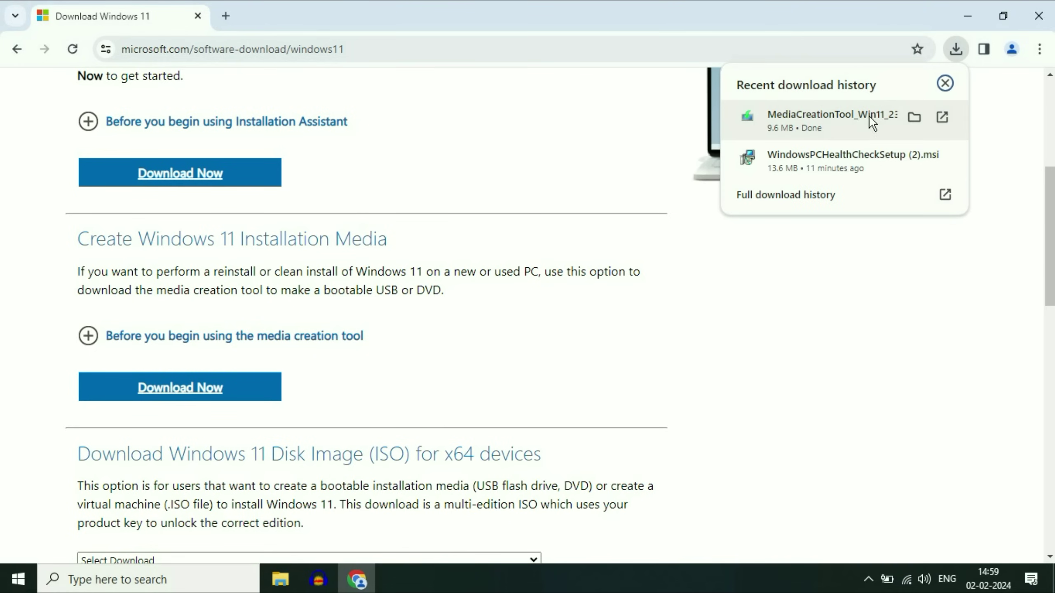
{"action": "left_click", "coordinate": [817, 125]}
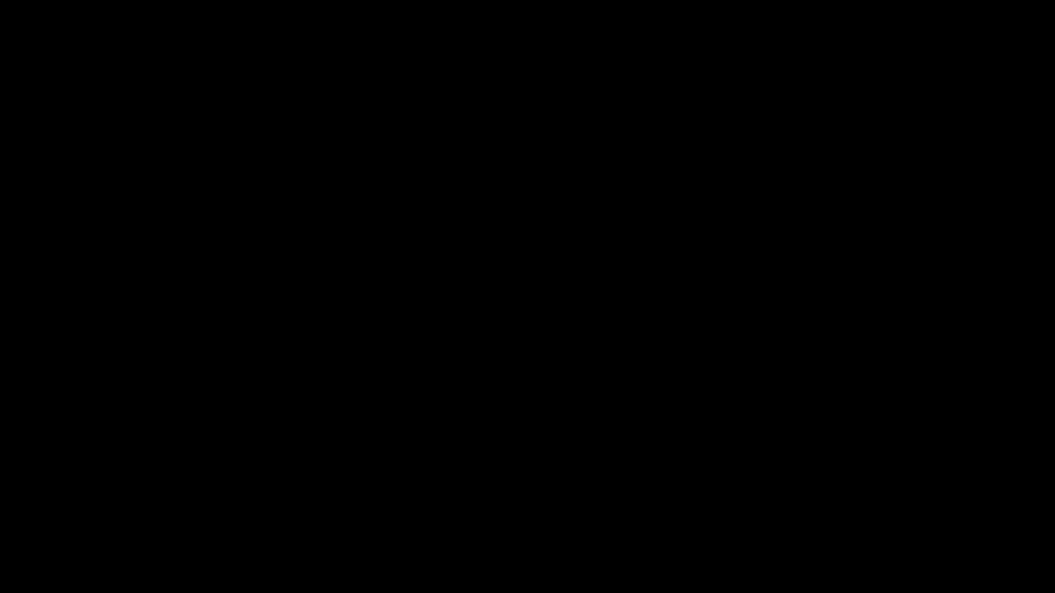
{"action": "left_click", "coordinate": [671, 349]}
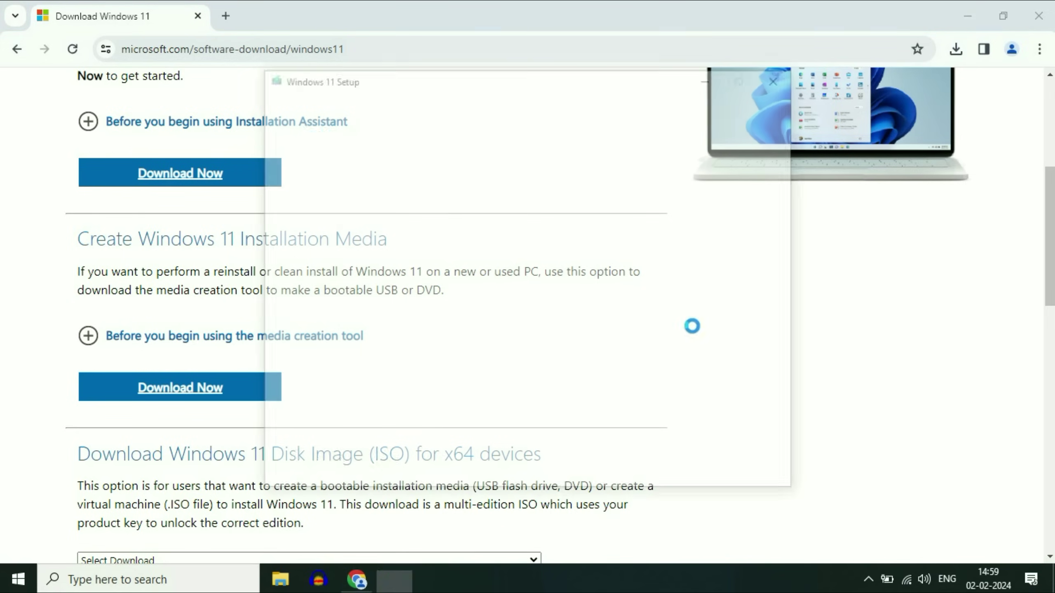
{"action": "left_click", "coordinate": [966, 17]}
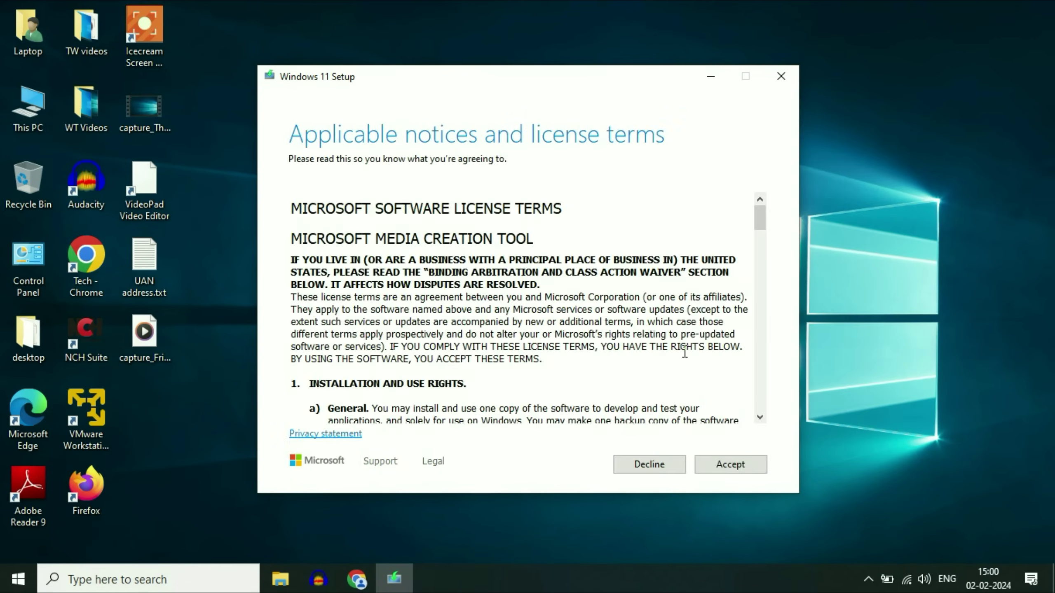
{"action": "left_click", "coordinate": [724, 462]}
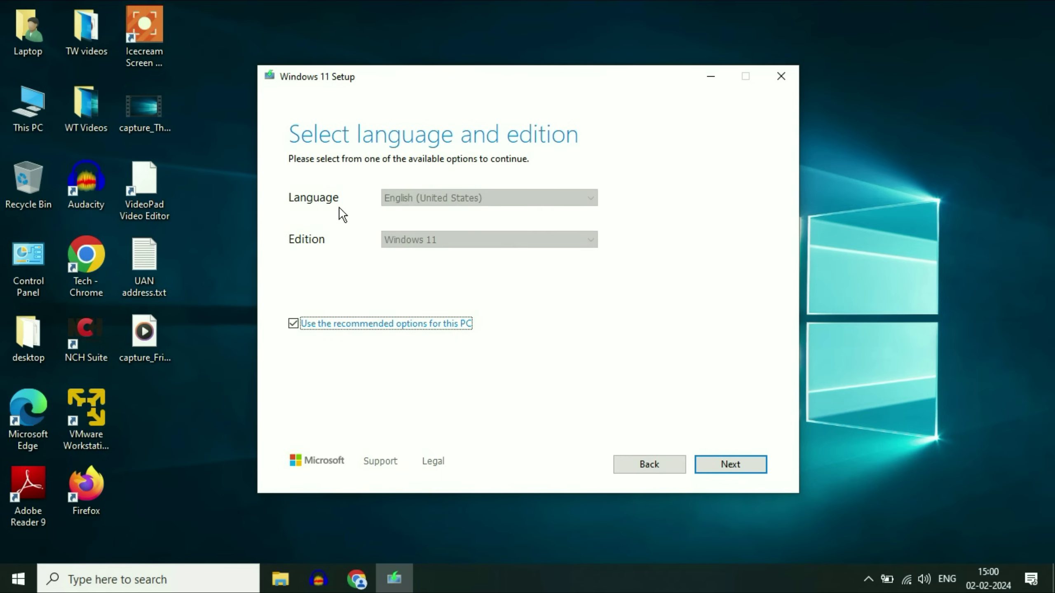
Step: Turn off the recommended options for this PC and confirm English (United States) as the language with the Windows 11 edition
{"action": "left_click", "coordinate": [300, 323]}
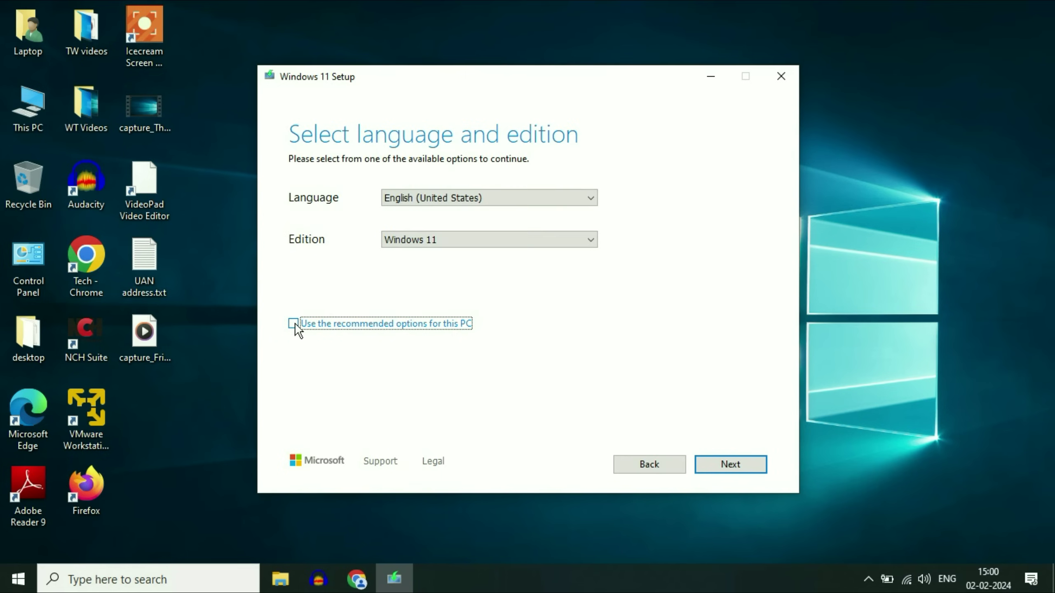
{"action": "left_click", "coordinate": [567, 202]}
{"action": "scroll", "coordinate": [497, 306], "scroll_direction": "up", "scroll_amount": 7}
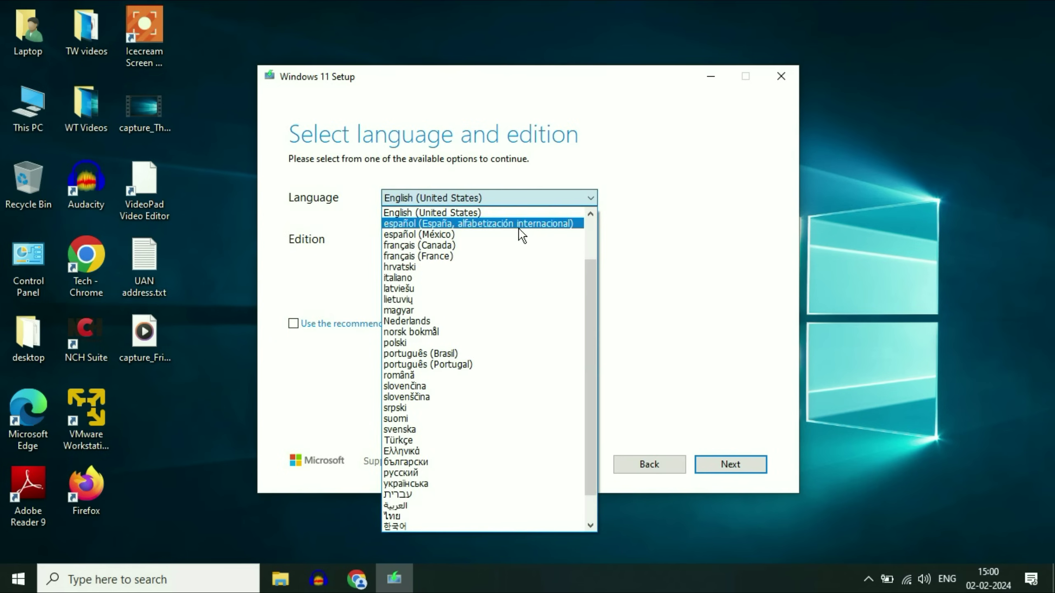
{"action": "left_click", "coordinate": [518, 212]}
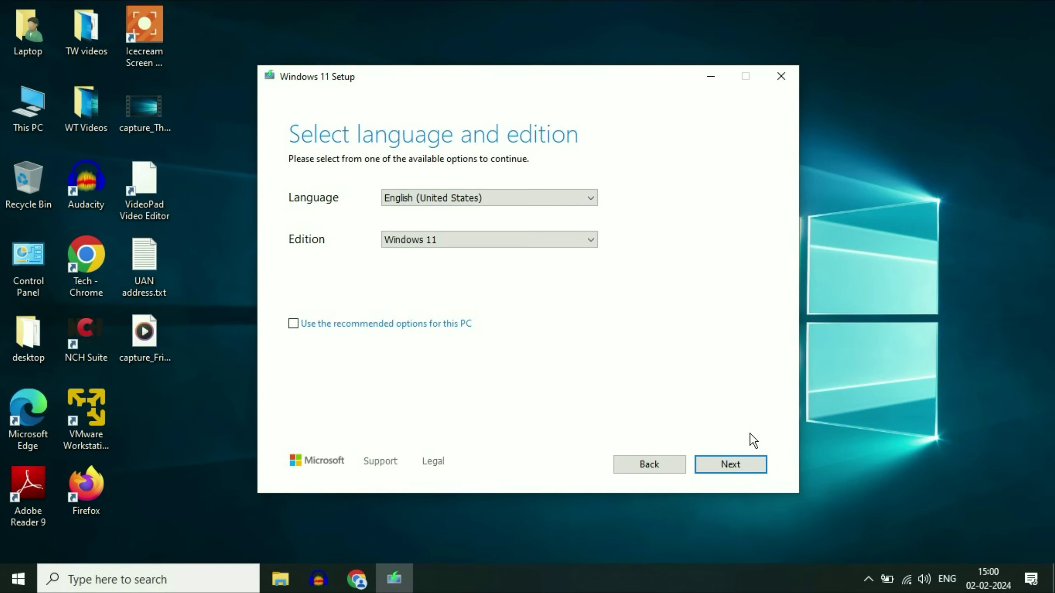
{"action": "left_click", "coordinate": [749, 467]}
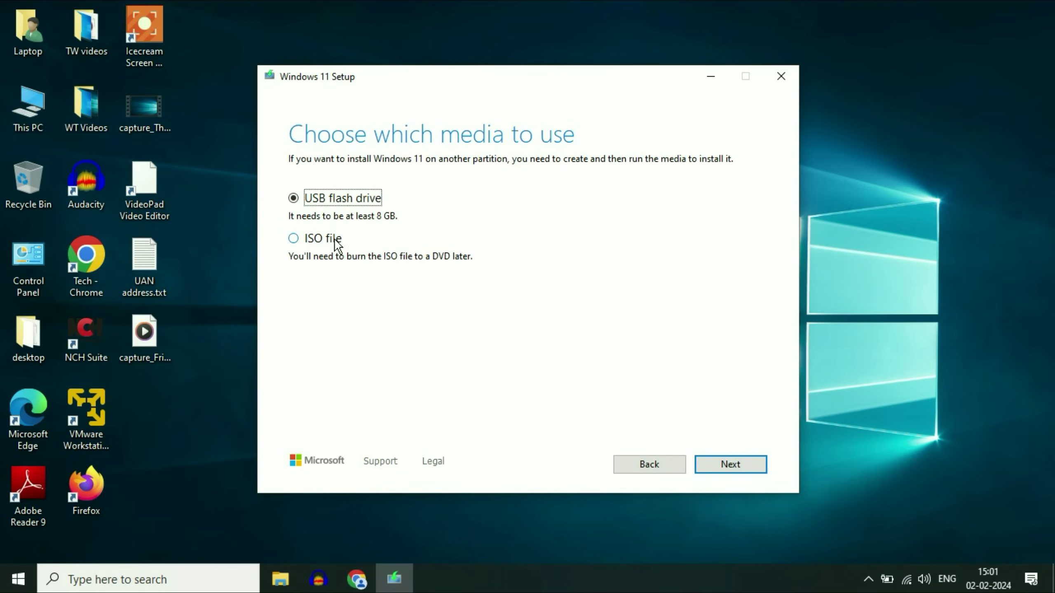
Step: Choose USB flash drive as the installation media and dismiss the AutoPlay notification for the inserted drive
{"action": "left_click", "coordinate": [295, 240]}
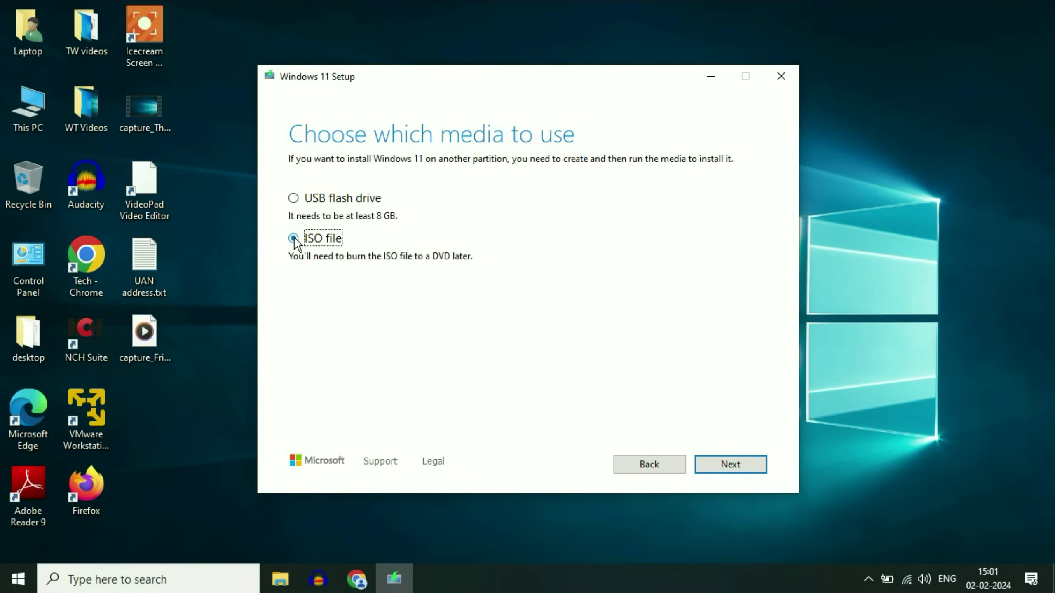
{"action": "left_click", "coordinate": [295, 202]}
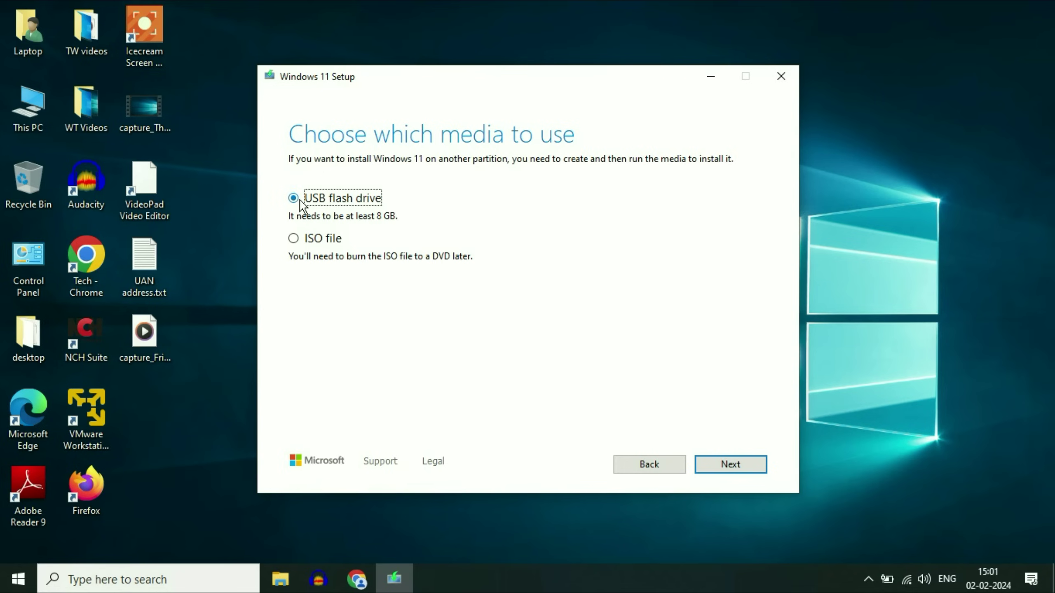
{"action": "left_click", "coordinate": [735, 463]}
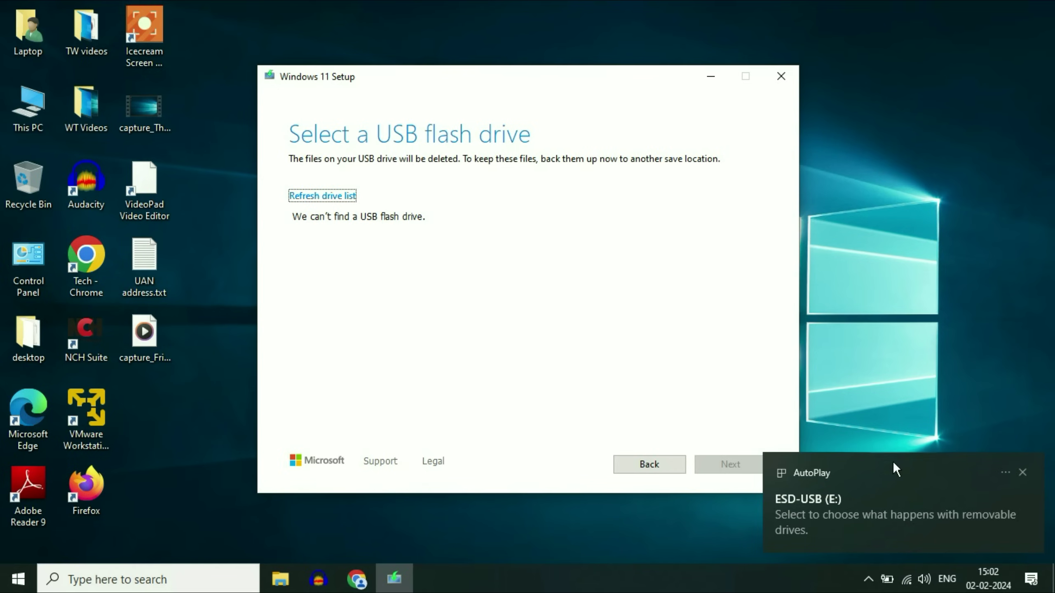
{"action": "left_click", "coordinate": [1022, 473]}
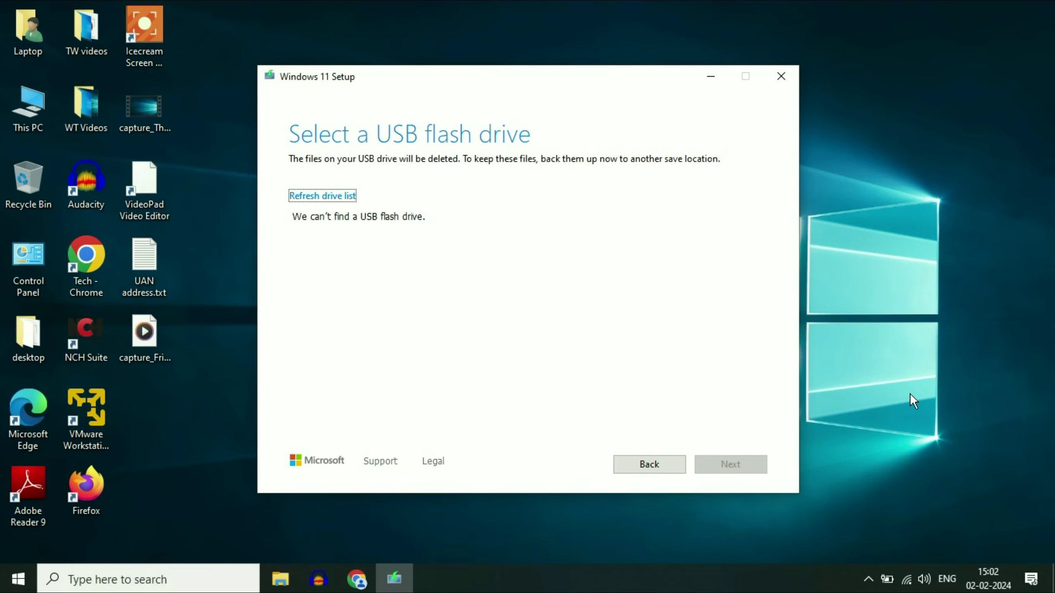
Step: Quick-format the ESD-USB (E:) drive as FAT32 with a 4096-byte allocation unit size, keeping the ESD-USB volume label
{"action": "left_click", "coordinate": [21, 125]}
{"action": "double_click", "coordinate": [20, 125]}
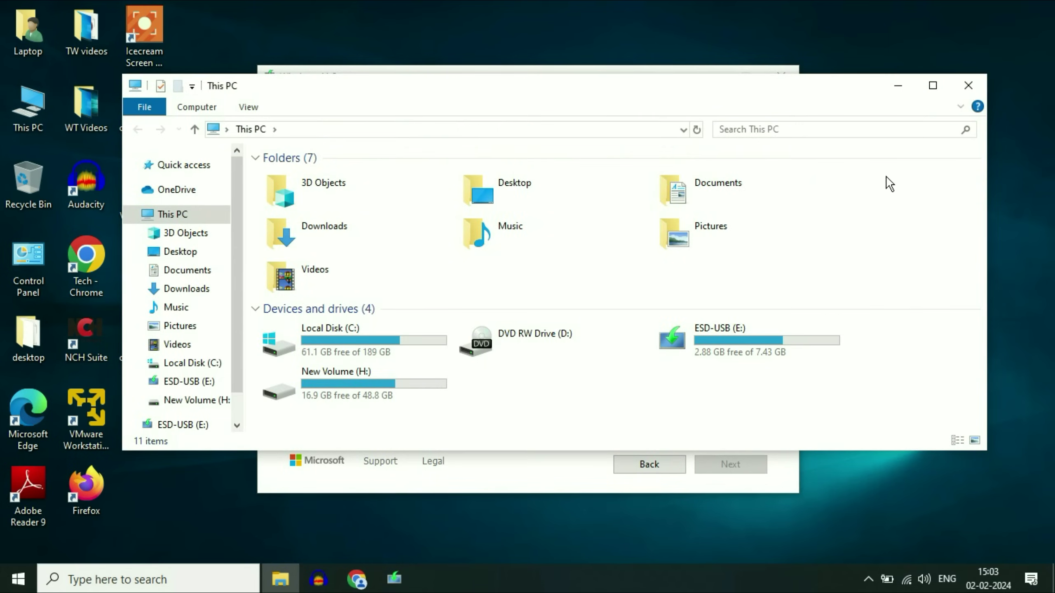
{"action": "left_click", "coordinate": [933, 86]}
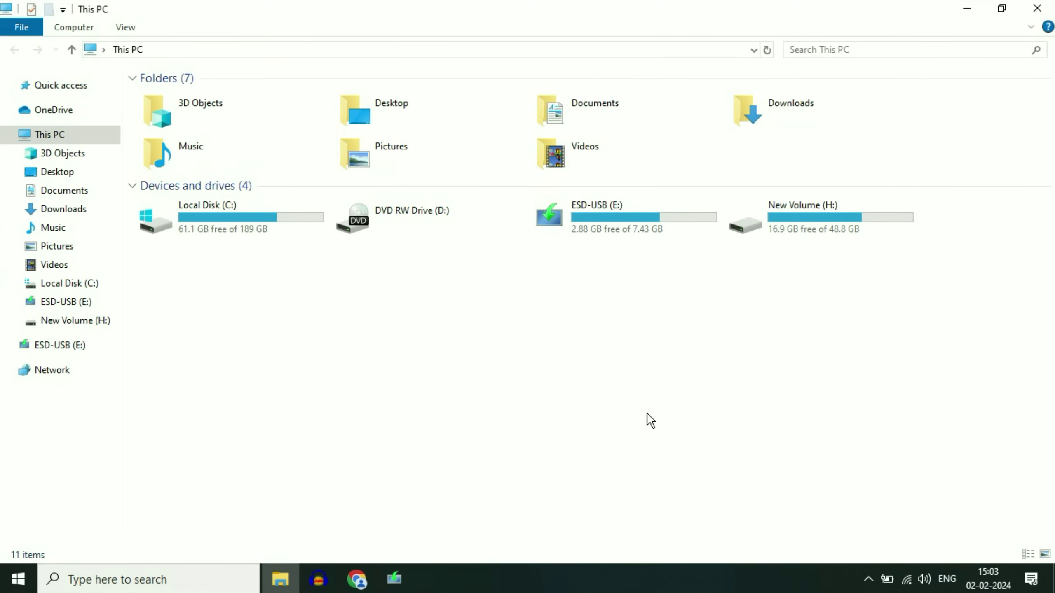
{"action": "left_click", "coordinate": [596, 213]}
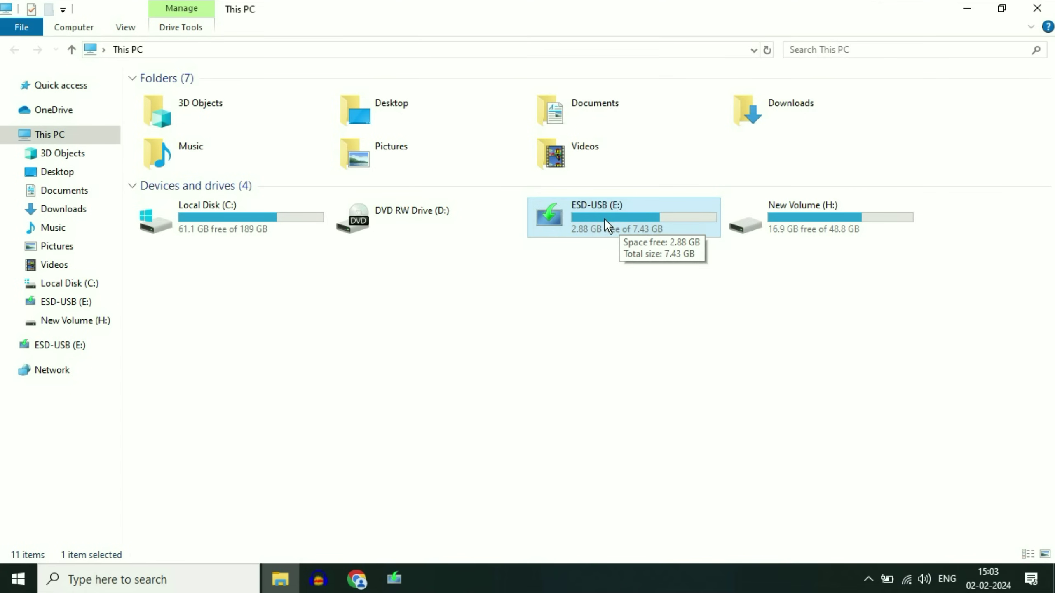
{"action": "right_click", "coordinate": [604, 217]}
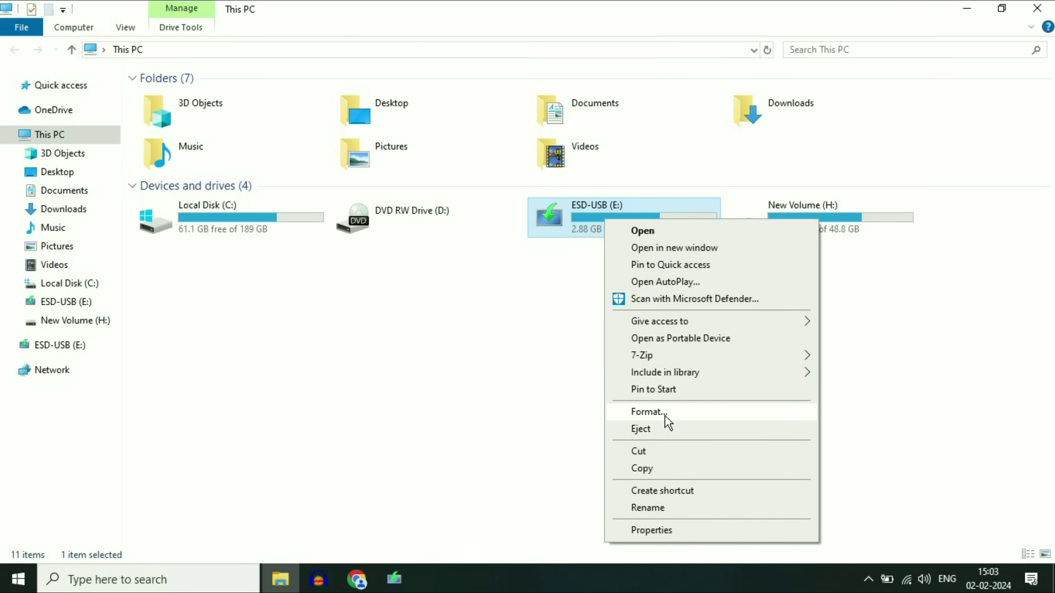
{"action": "left_click", "coordinate": [648, 412]}
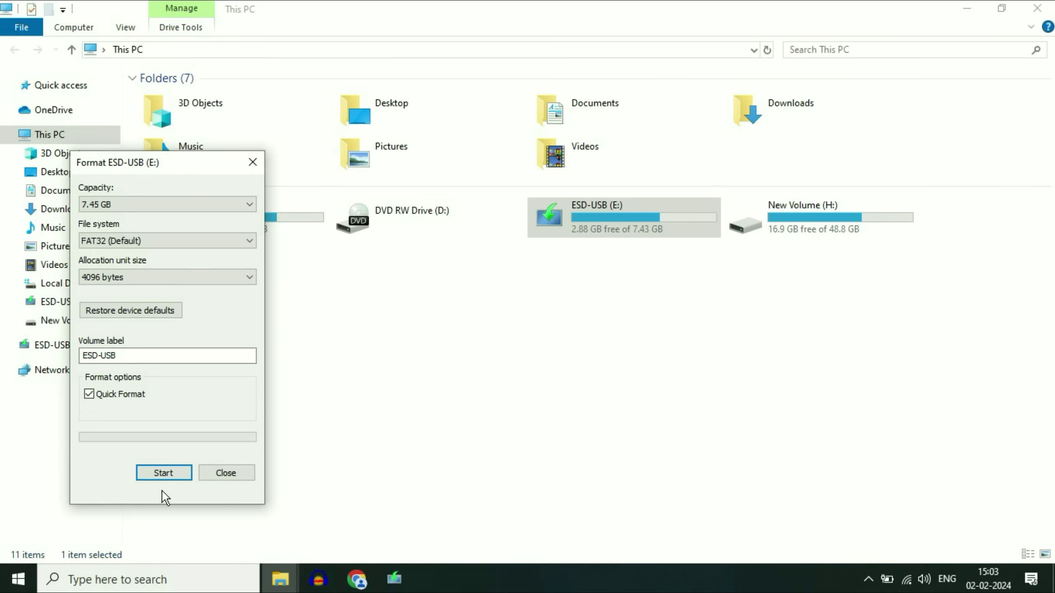
{"action": "left_click", "coordinate": [175, 475]}
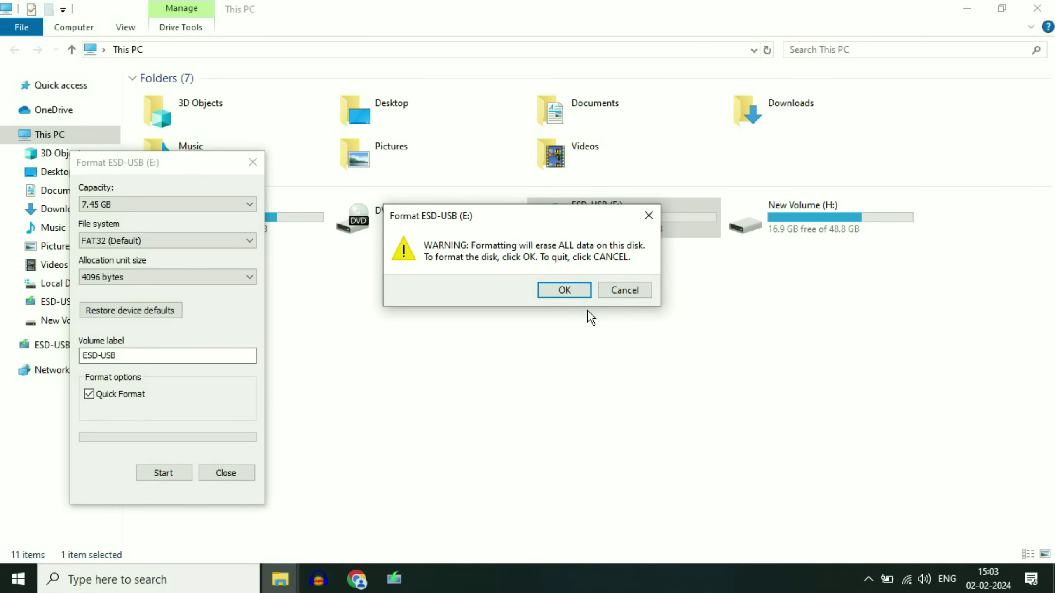
{"action": "left_click", "coordinate": [576, 291]}
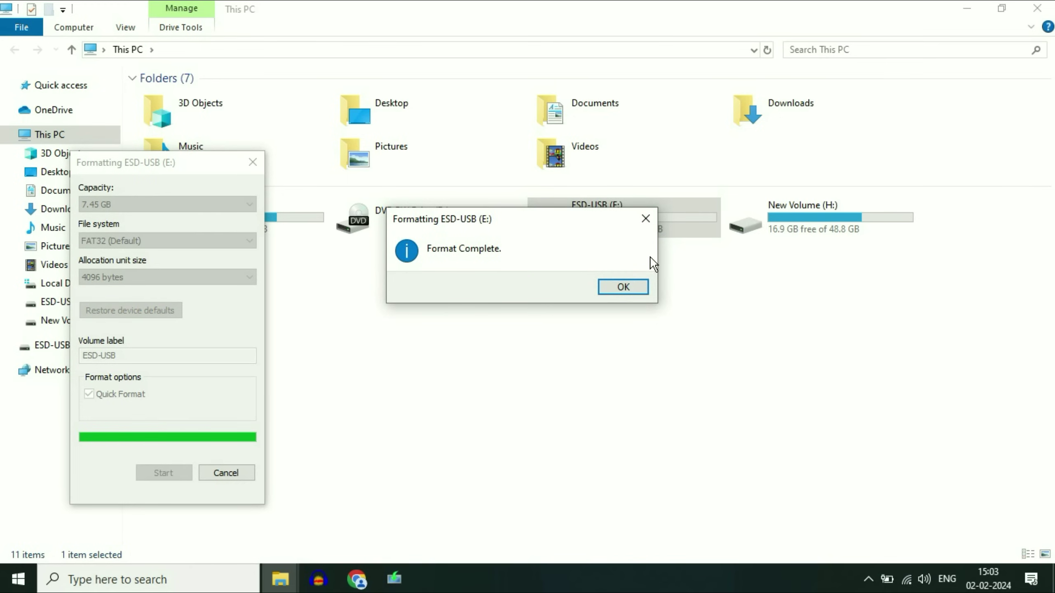
{"action": "left_click", "coordinate": [629, 287]}
{"action": "left_click", "coordinate": [241, 473]}
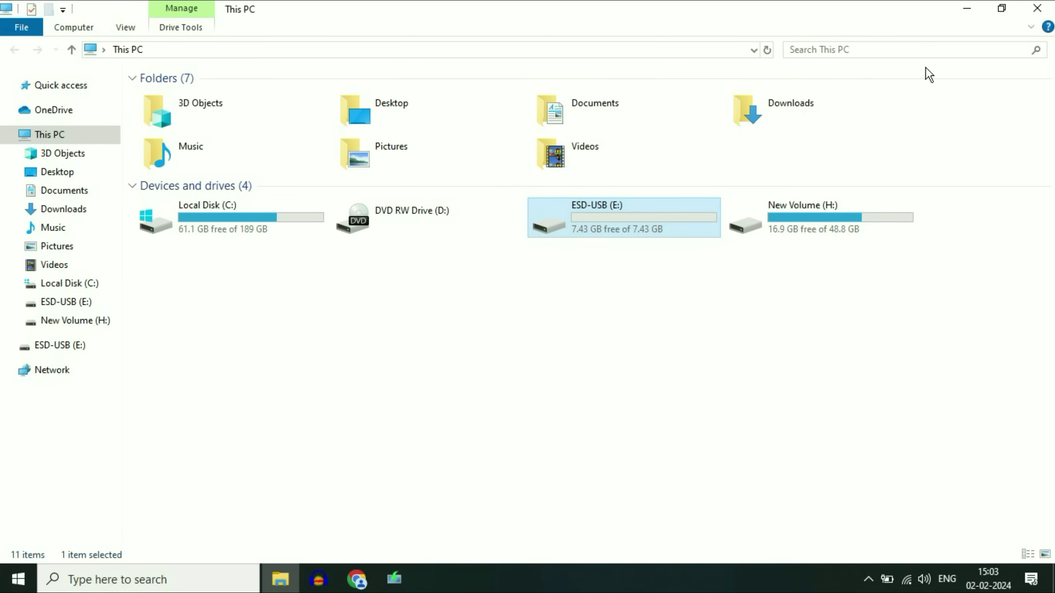
{"action": "left_click", "coordinate": [966, 13]}
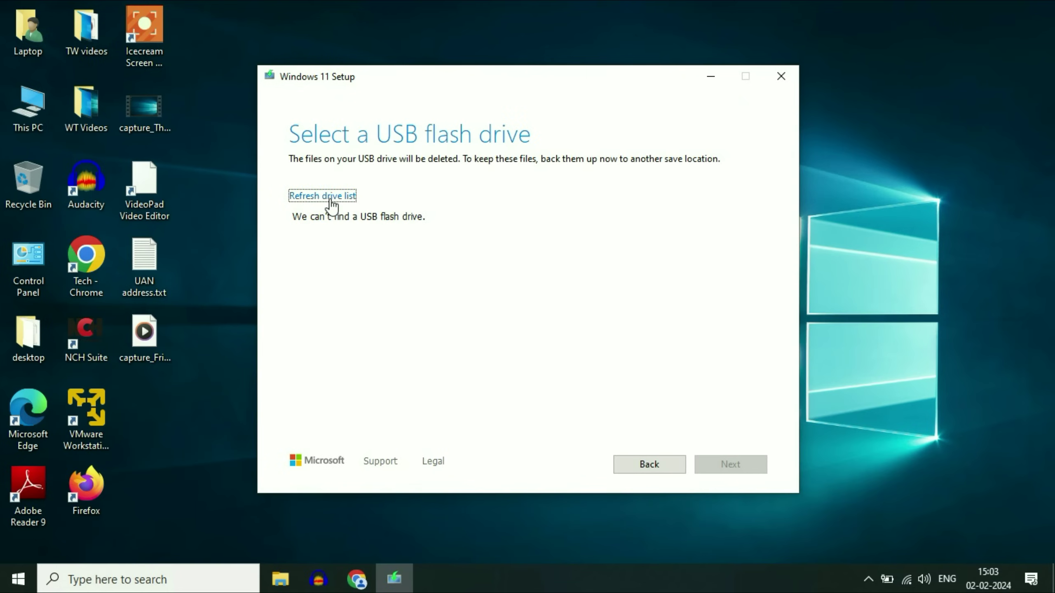
Step: Refresh the drive list, create the Windows 11 installation media on E: (ESD-USB), and finish the setup tool
{"action": "left_click", "coordinate": [348, 199]}
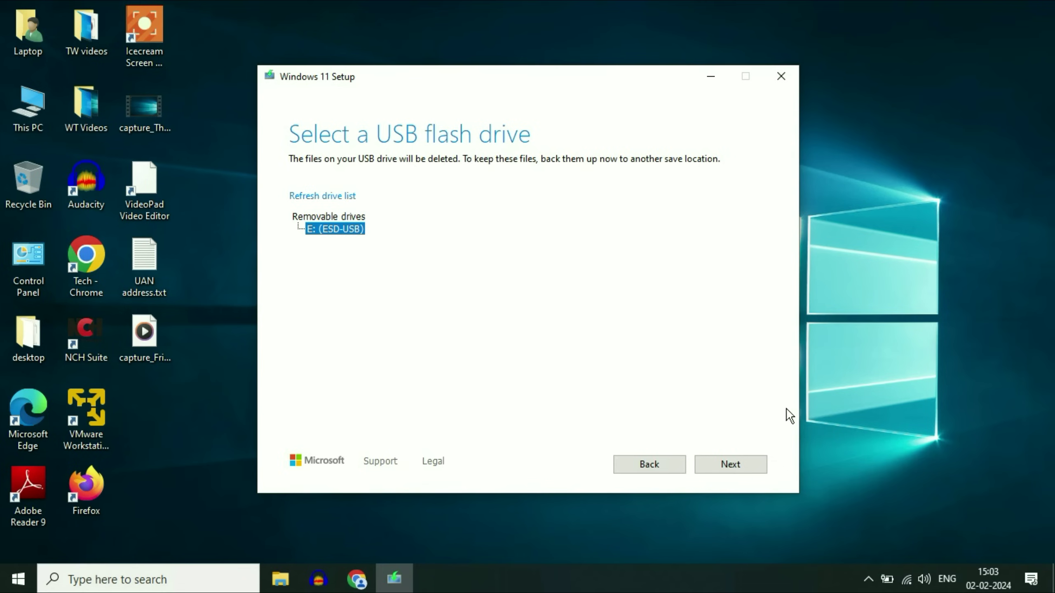
{"action": "left_click", "coordinate": [752, 467]}
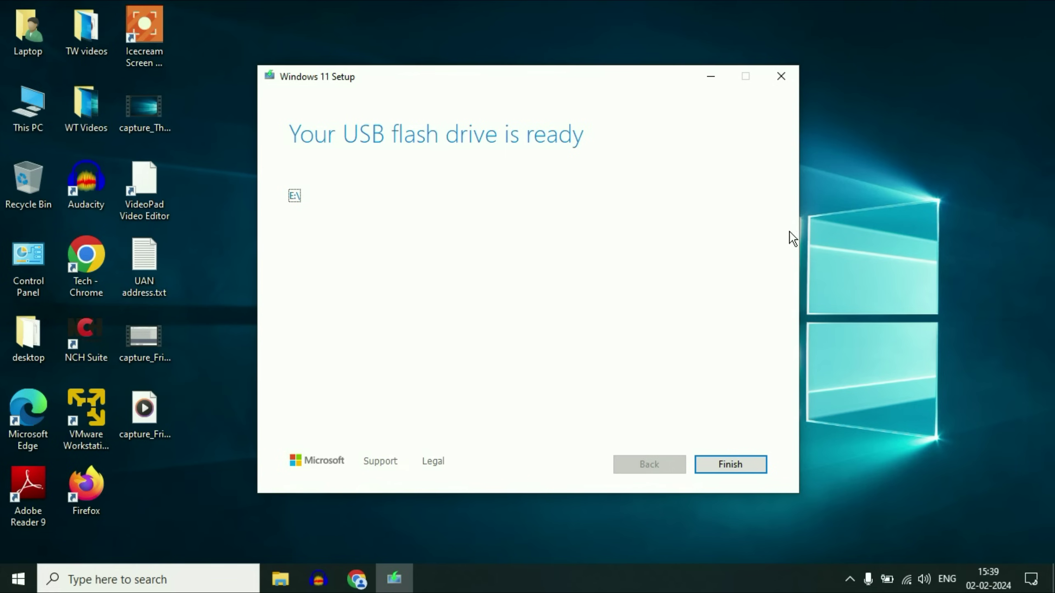
{"action": "left_click", "coordinate": [738, 468]}
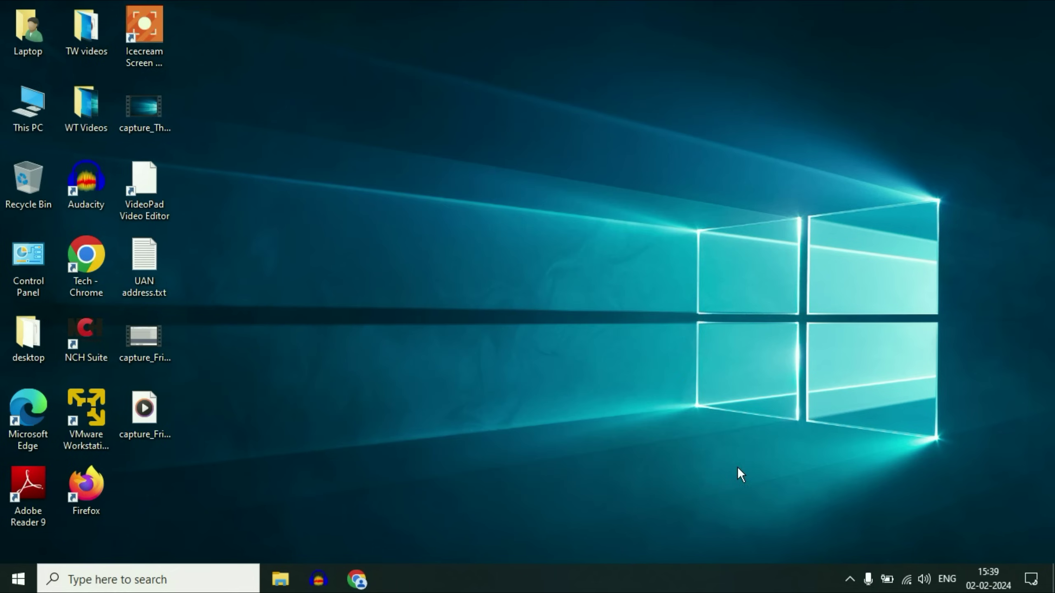
Step: Safely eject the Cruzer Blade USB drive holding ESD-USB (E:)
{"action": "left_click", "coordinate": [849, 580]}
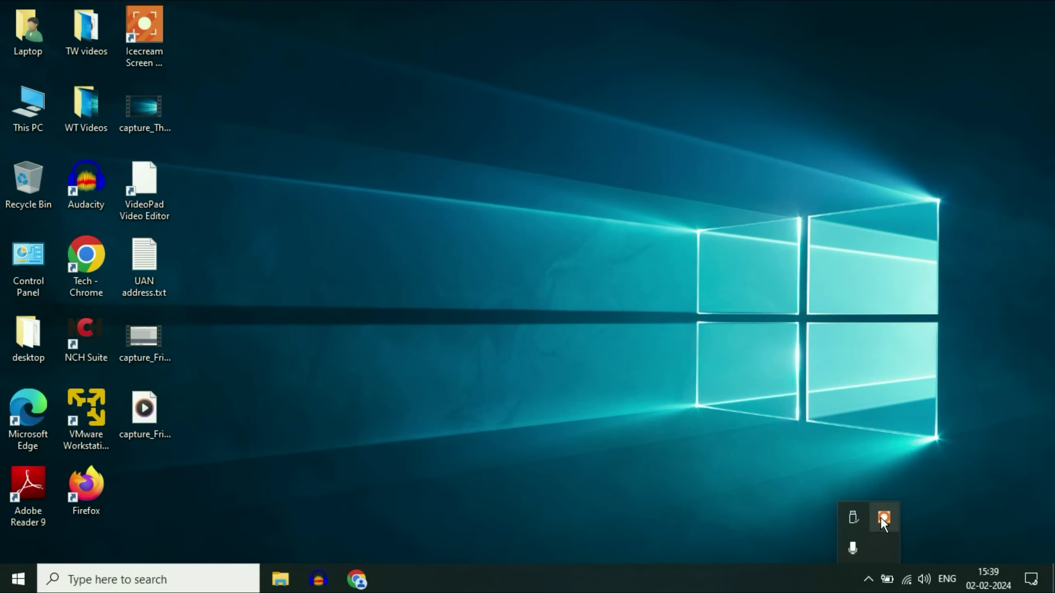
{"action": "left_click", "coordinate": [853, 516]}
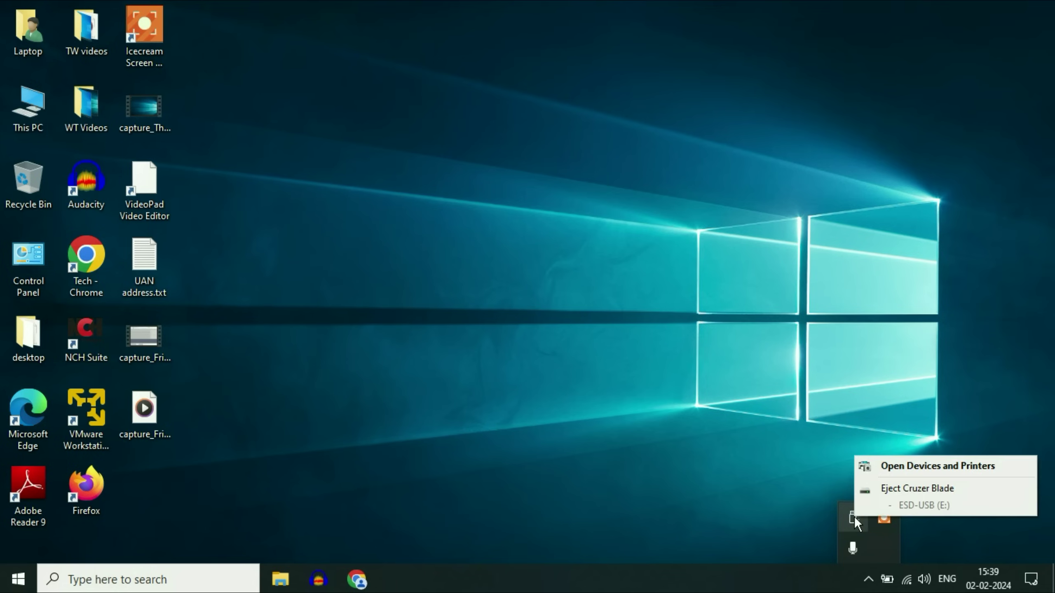
{"action": "left_click", "coordinate": [878, 494]}
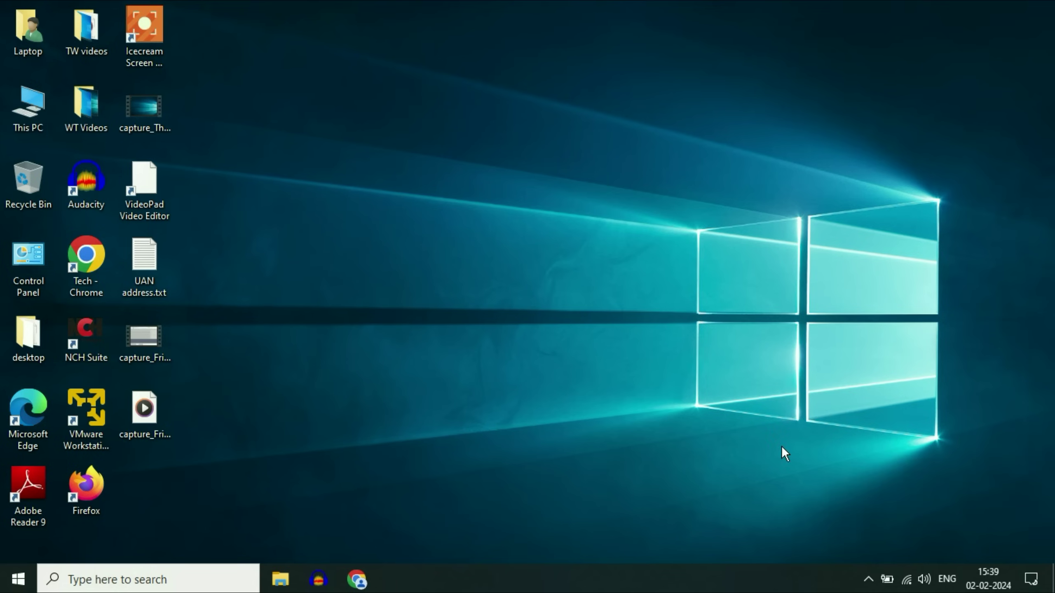
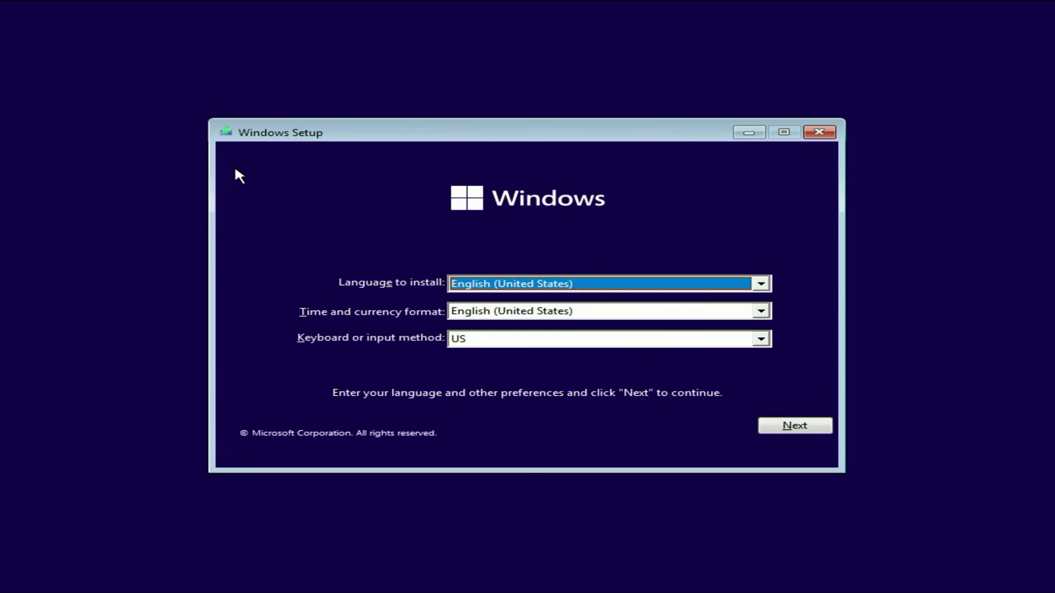
Step: Start the Windows installation with English (United States) and the US keyboard, continuing without a product key
{"action": "left_click", "coordinate": [807, 429]}
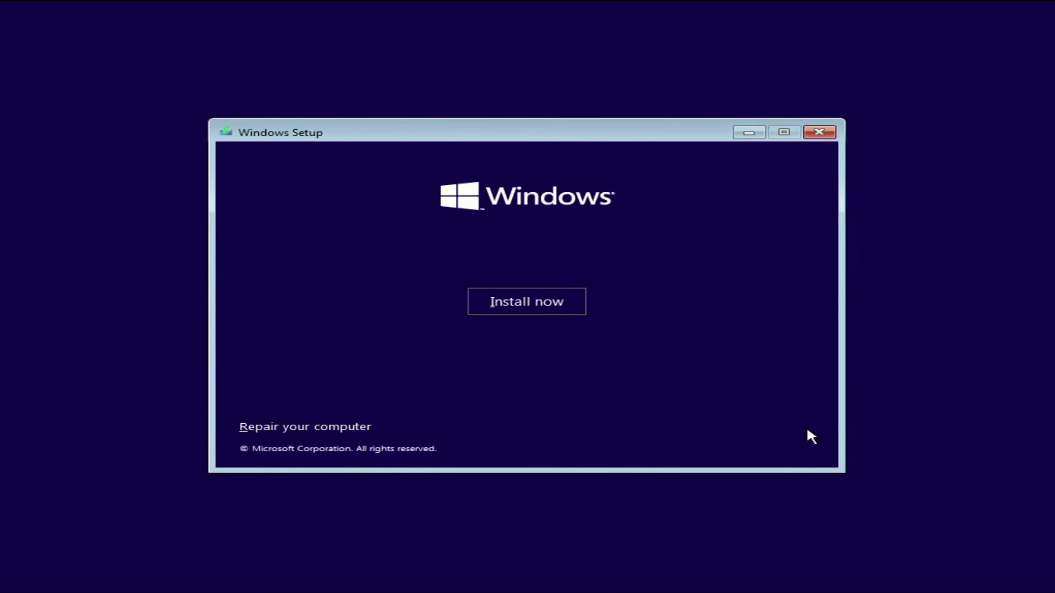
{"action": "left_click", "coordinate": [547, 306]}
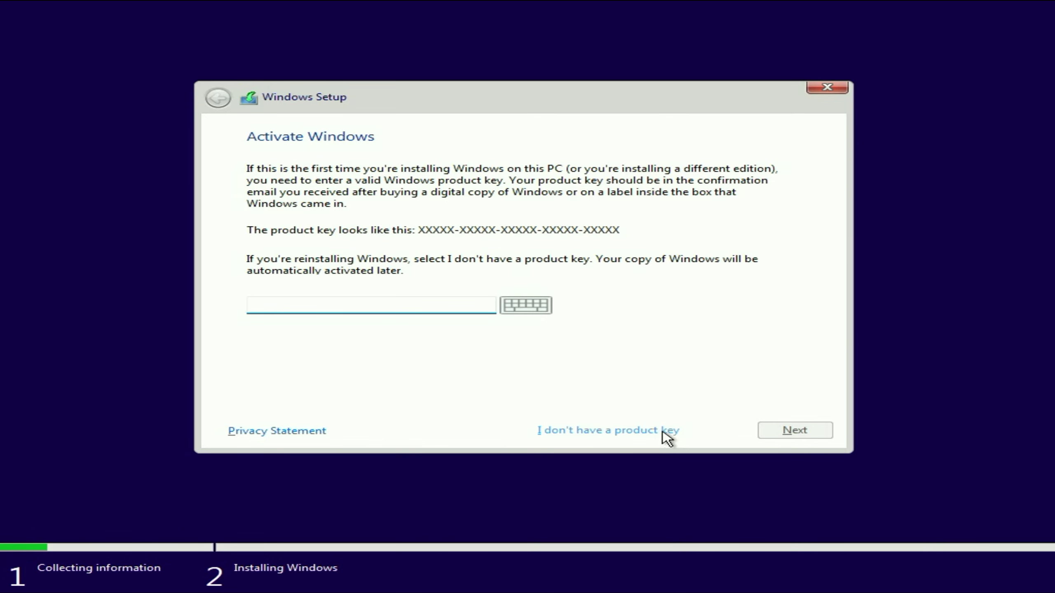
{"action": "left_click", "coordinate": [665, 434]}
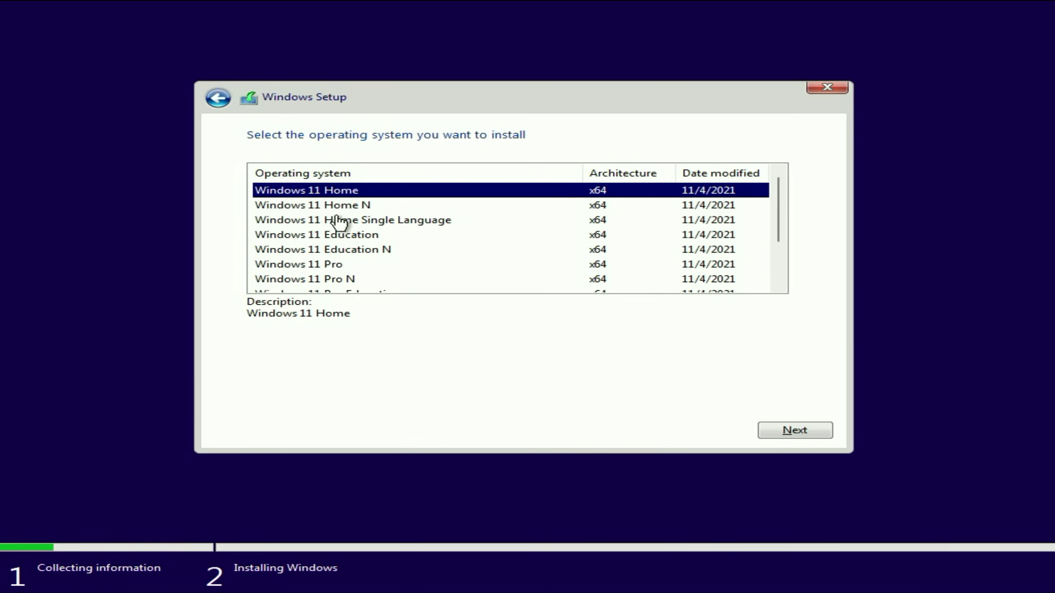
Step: Choose Windows 11 Pro x64 as the operating system to install
{"action": "scroll", "coordinate": [383, 224], "scroll_direction": "down", "scroll_amount": 2}
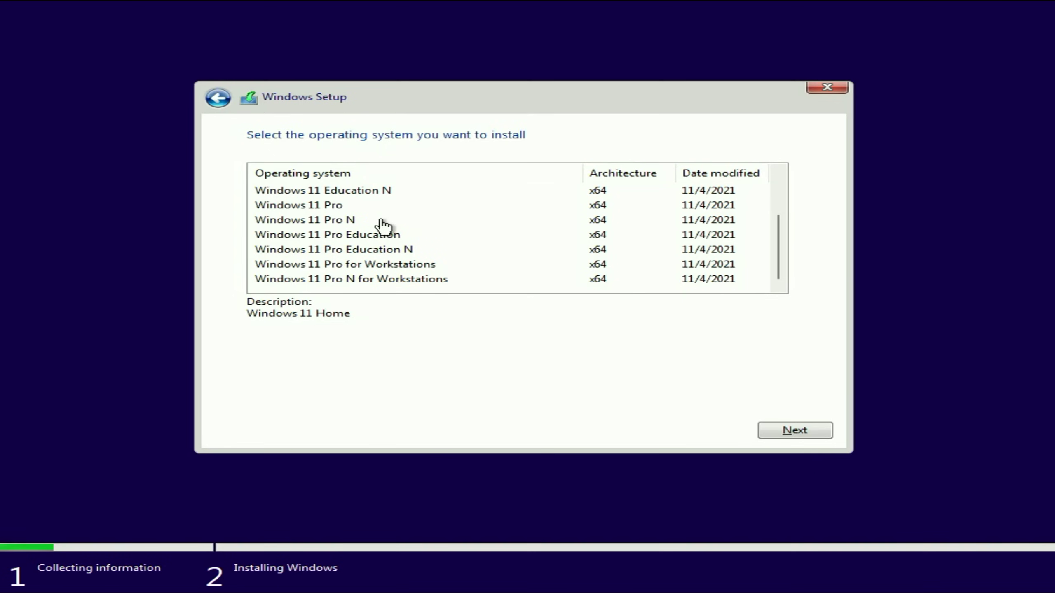
{"action": "left_click", "coordinate": [330, 206]}
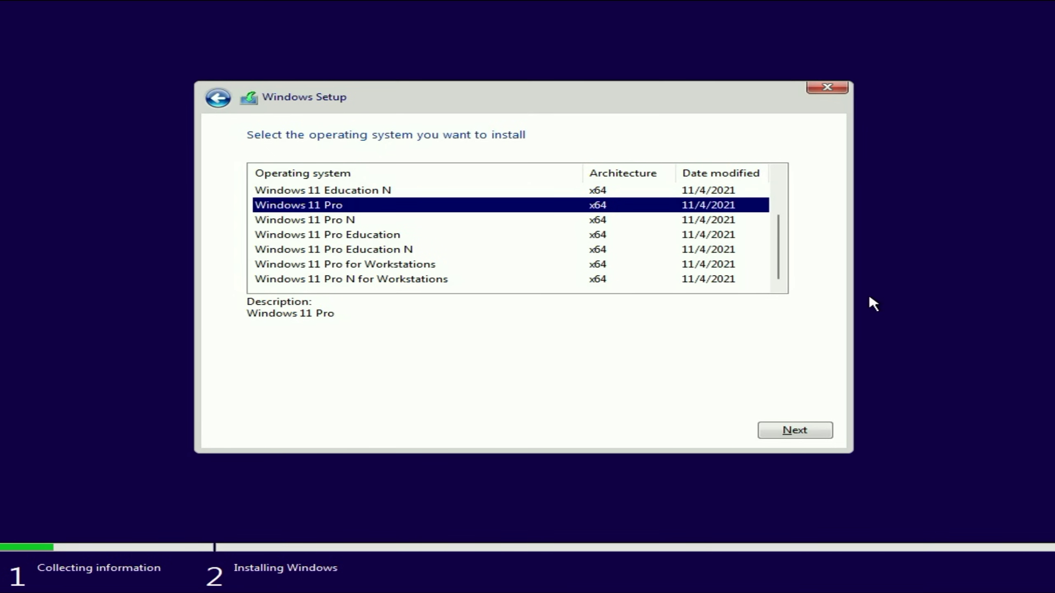
{"action": "left_click", "coordinate": [806, 432]}
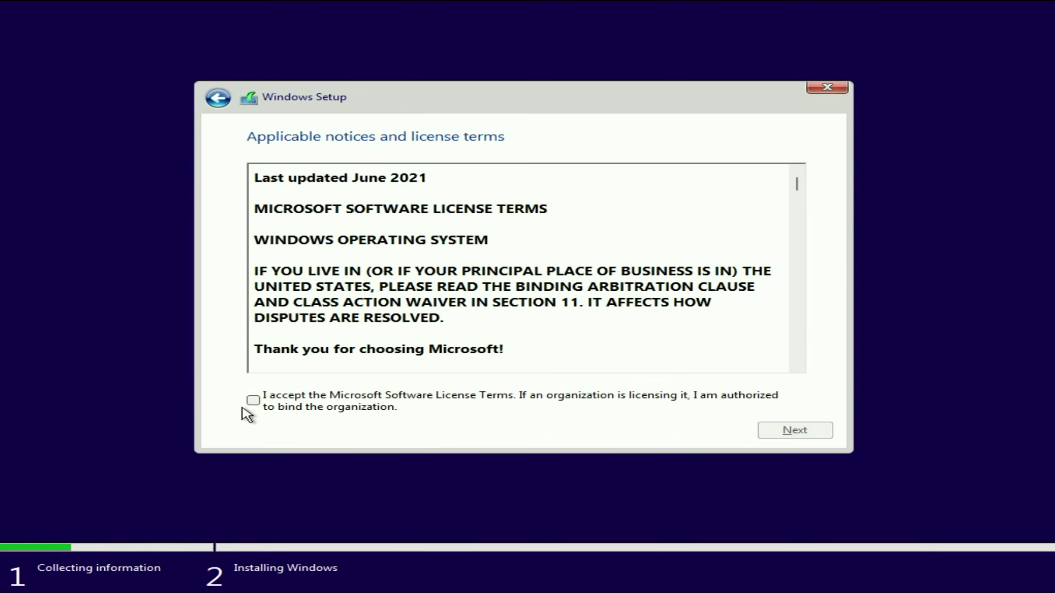
Step: Accept the Microsoft Software License Terms and choose the Custom: Install Windows only (advanced) installation type
{"action": "left_click", "coordinate": [256, 402]}
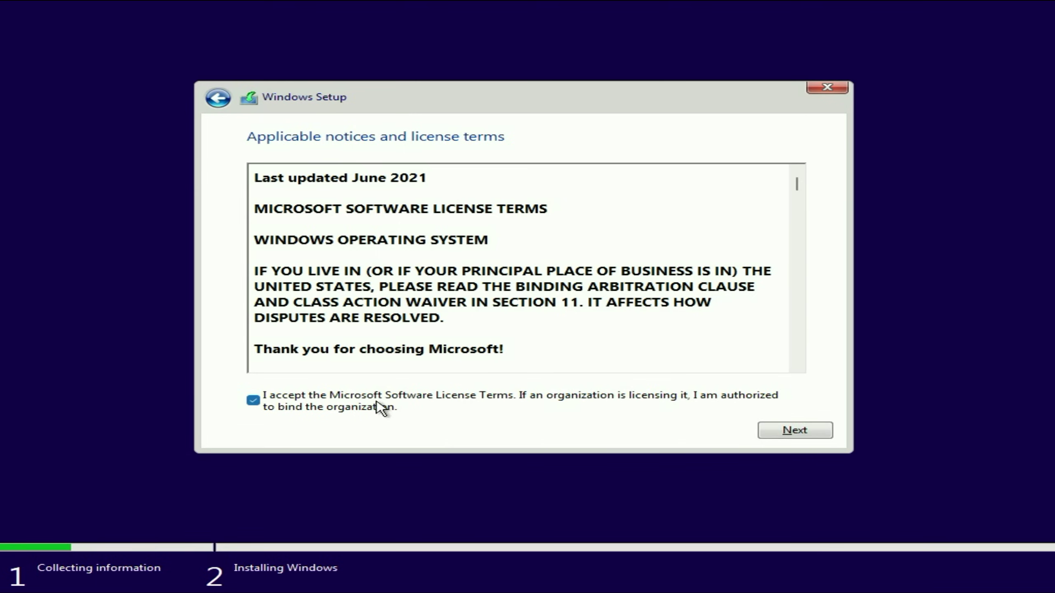
{"action": "left_click", "coordinate": [816, 434]}
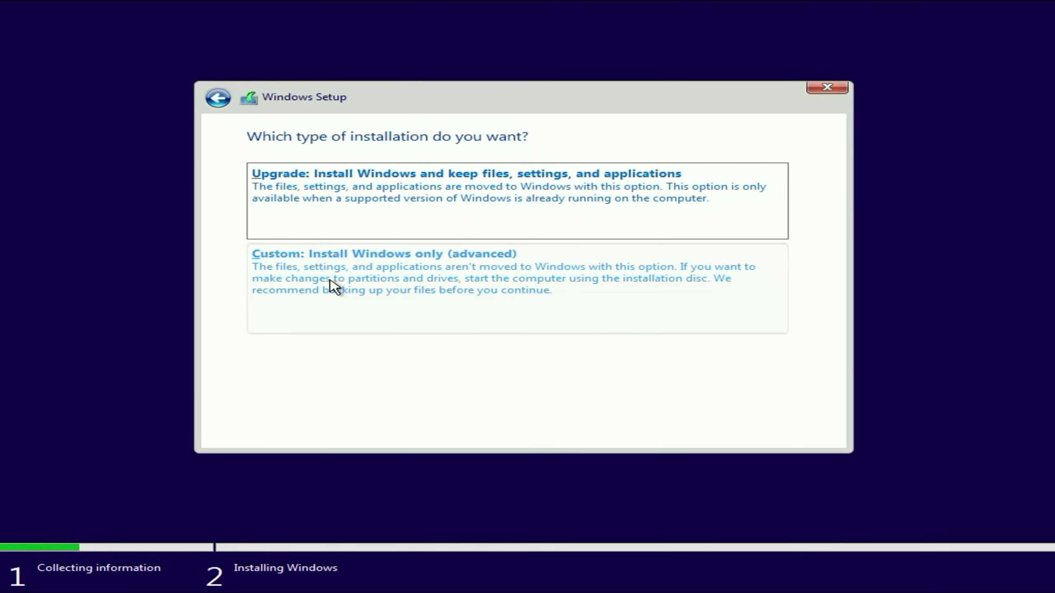
{"action": "left_click", "coordinate": [386, 281]}
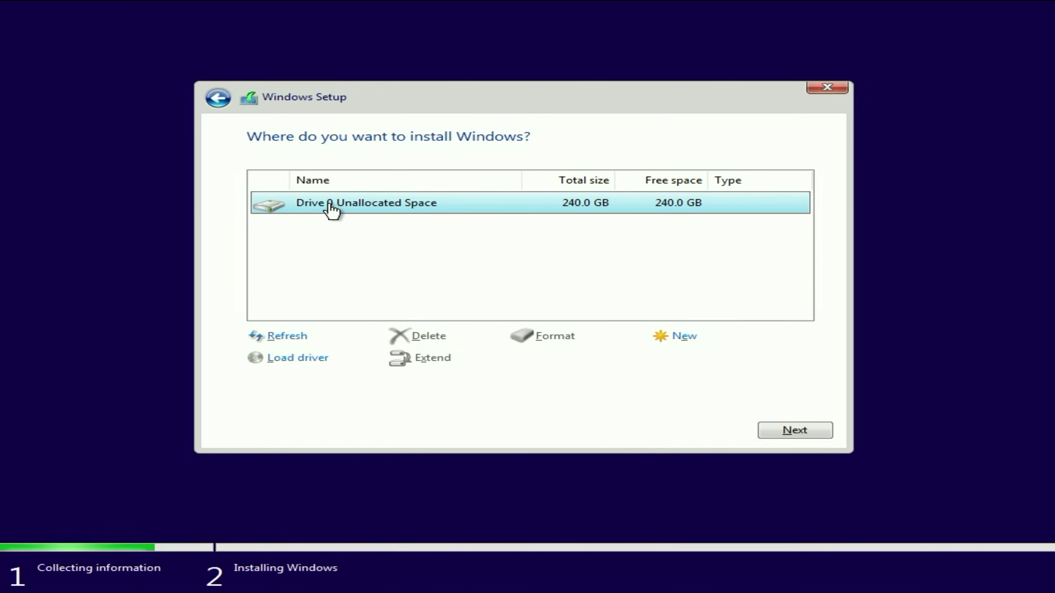
Step: Create a new 145760 MB partition in the unallocated space of Drive 0
{"action": "left_click", "coordinate": [684, 337]}
{"action": "left_click", "coordinate": [577, 363]}
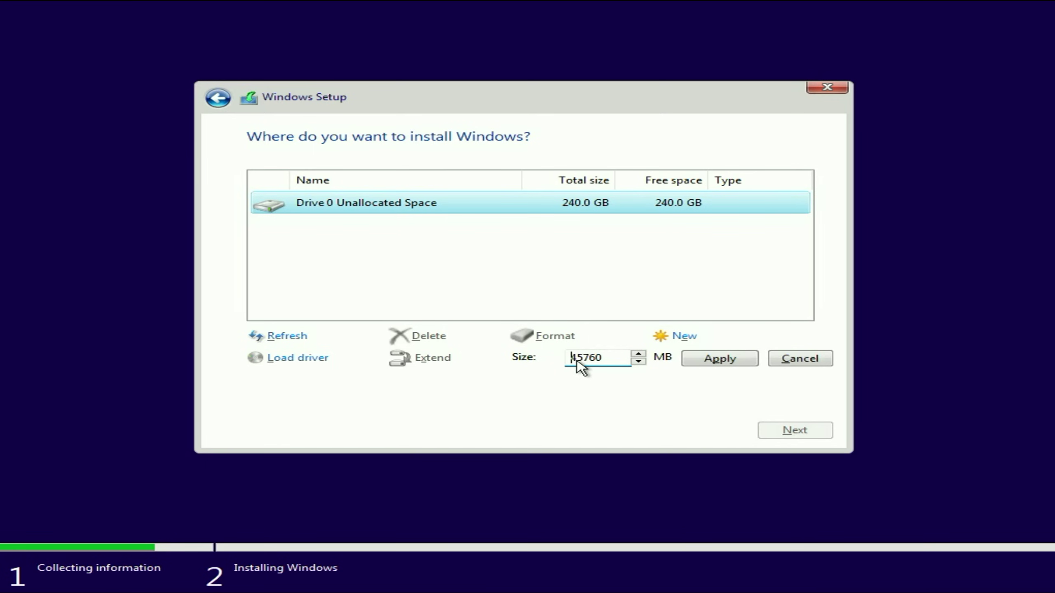
{"action": "type", "text": "1"}
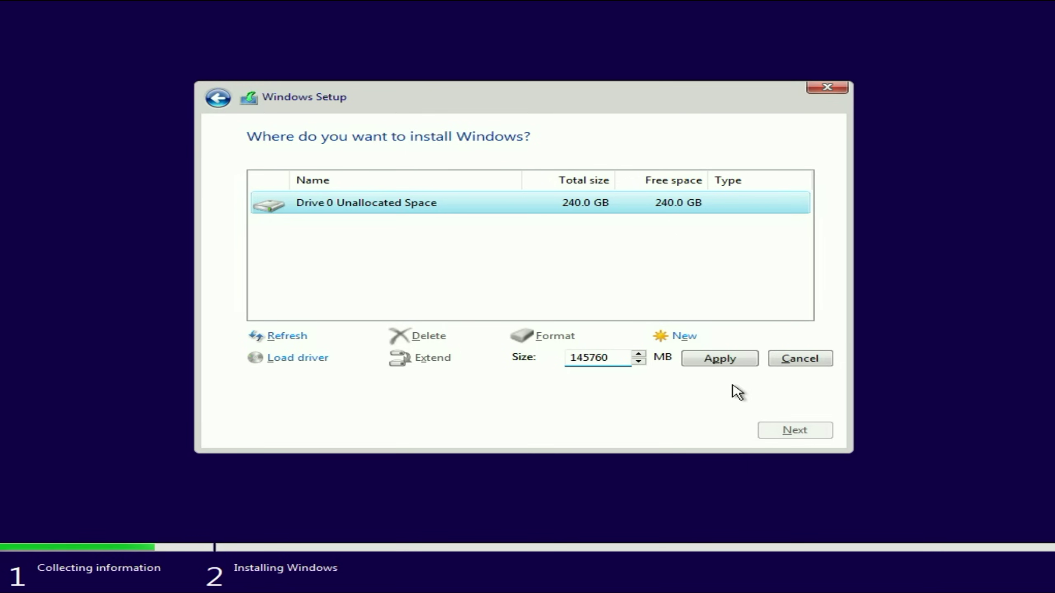
{"action": "left_click", "coordinate": [744, 359]}
{"action": "left_click", "coordinate": [682, 360]}
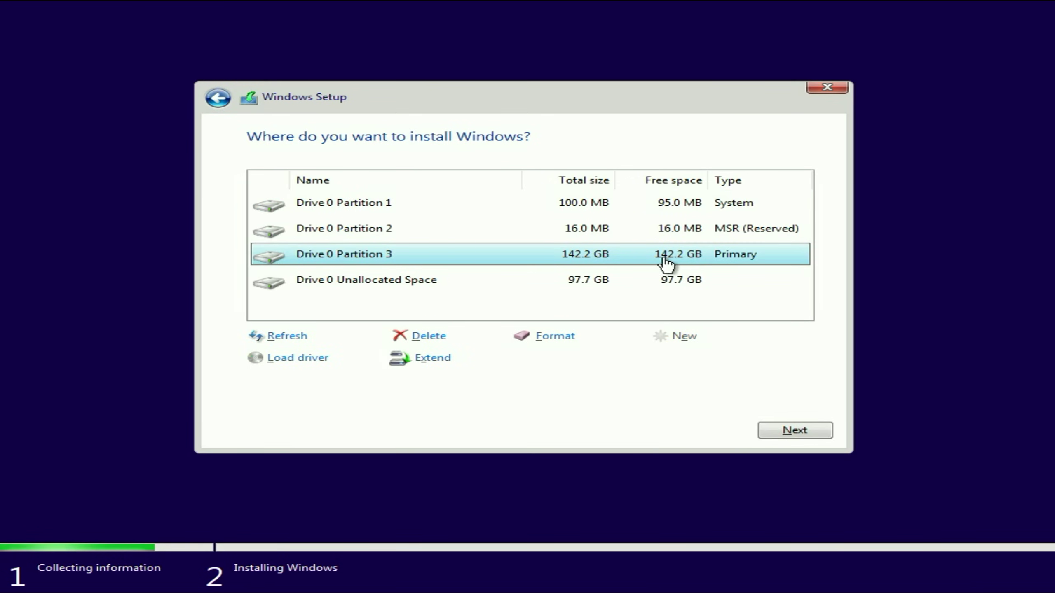
Step: Create a second primary partition from all the remaining unallocated space on Drive 0
{"action": "left_click", "coordinate": [405, 285]}
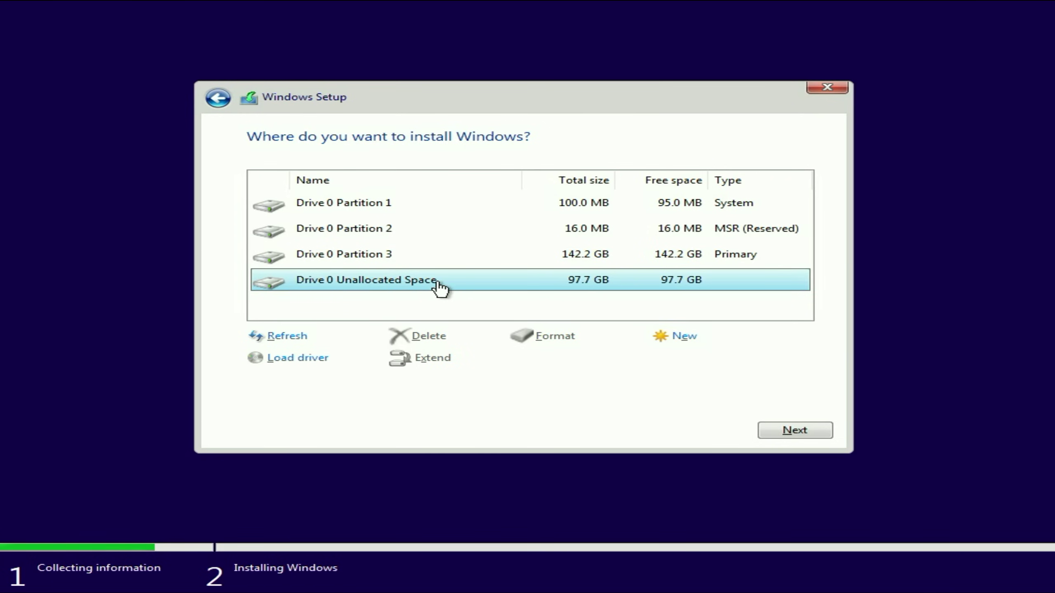
{"action": "left_click", "coordinate": [684, 337]}
{"action": "left_click", "coordinate": [735, 359]}
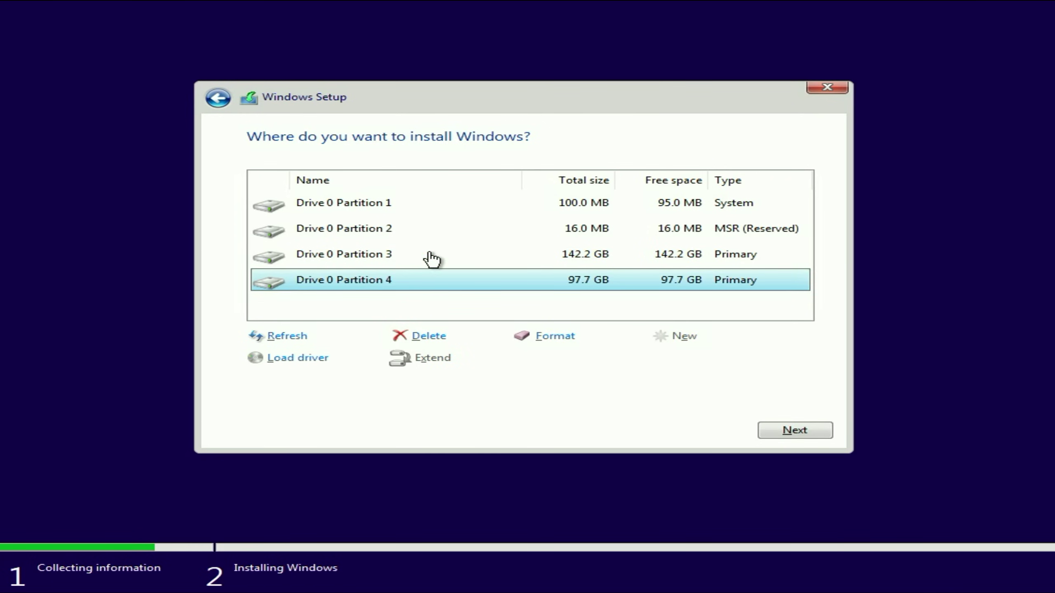
Step: Choose the 142.2 GB Drive 0 Partition 3 as the install location and start installing Windows
{"action": "left_click", "coordinate": [615, 258]}
{"action": "left_click", "coordinate": [730, 282]}
{"action": "left_click", "coordinate": [739, 260]}
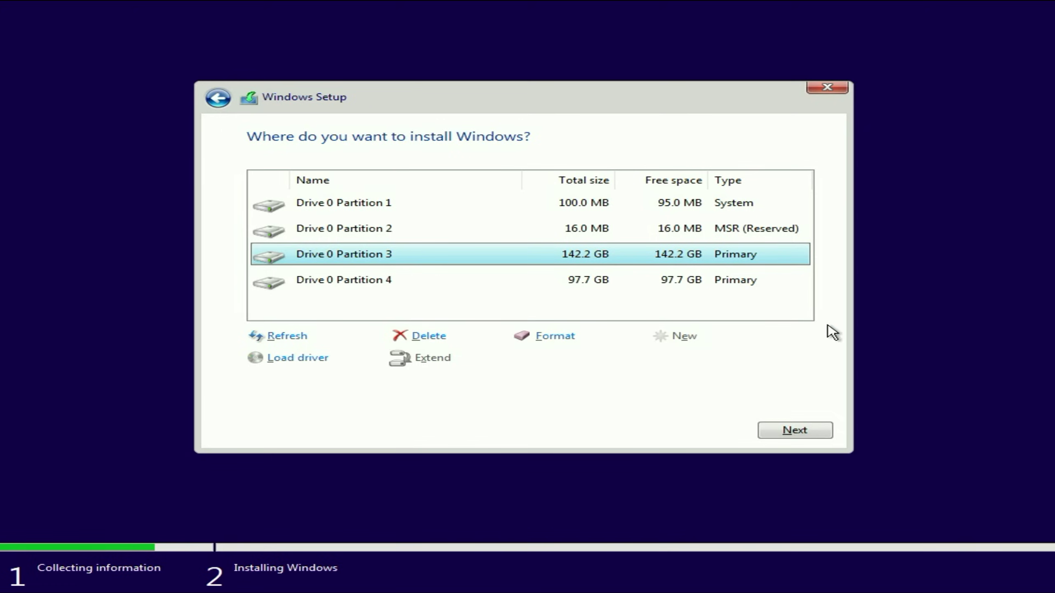
{"action": "left_click", "coordinate": [810, 433]}
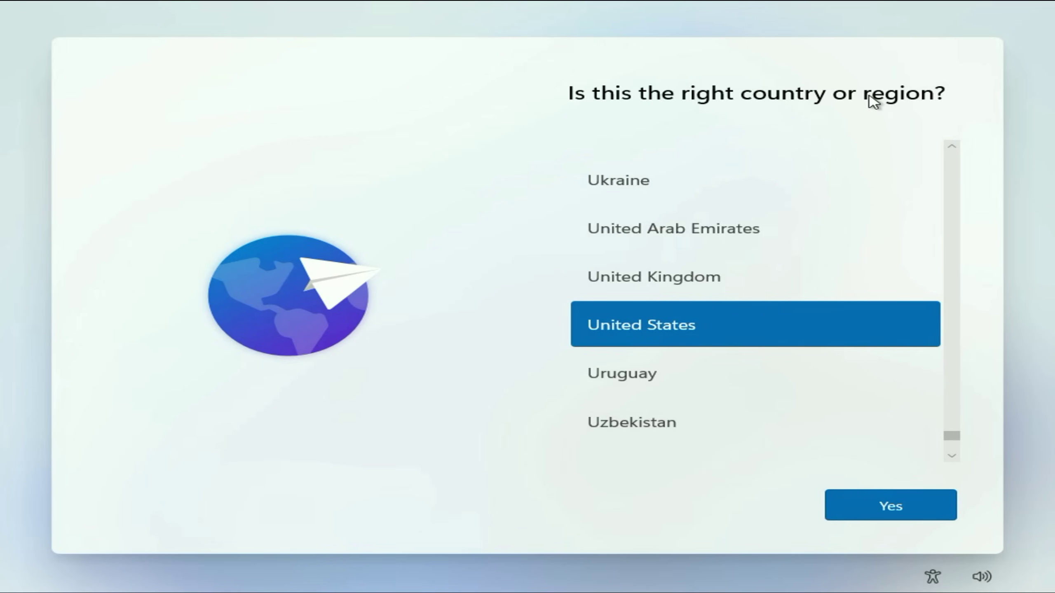
Step: Set the region to India and the keyboard layout to English (India), without adding a second layout
{"action": "left_click", "coordinate": [920, 239]}
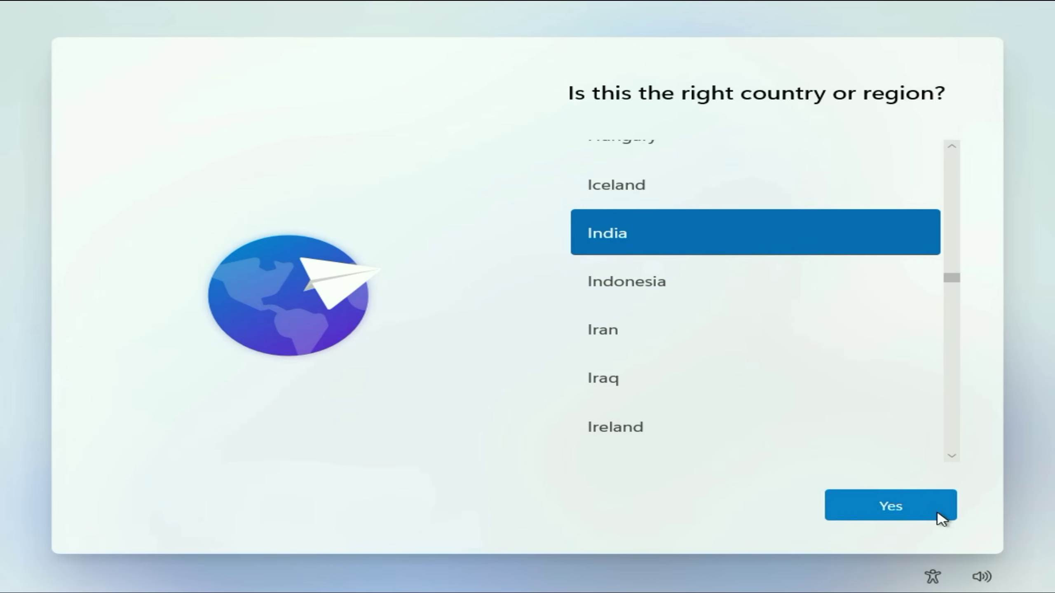
{"action": "left_click", "coordinate": [937, 517]}
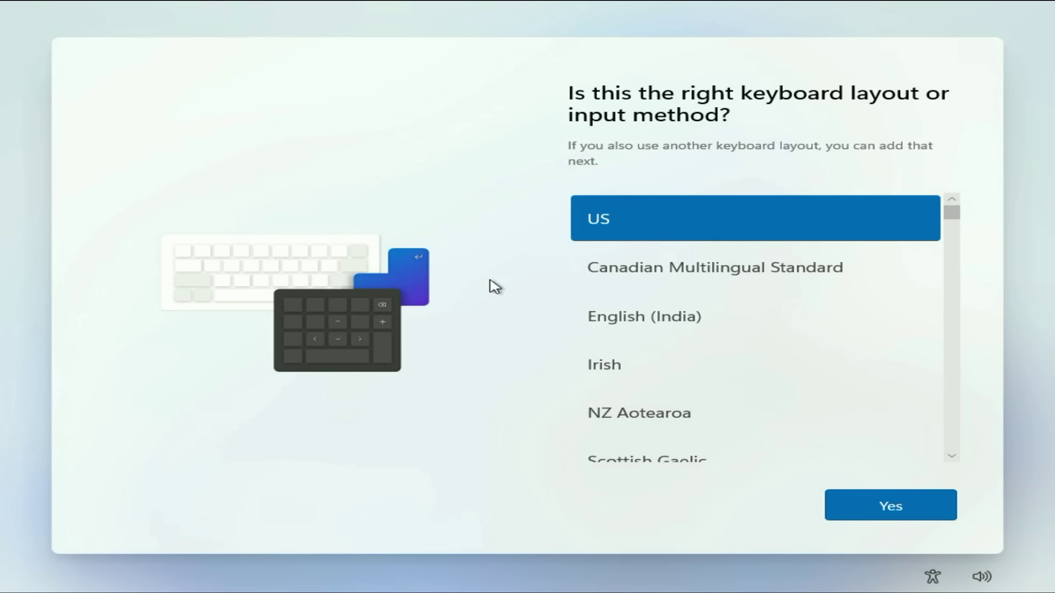
{"action": "left_click", "coordinate": [671, 333]}
{"action": "left_click", "coordinate": [914, 503]}
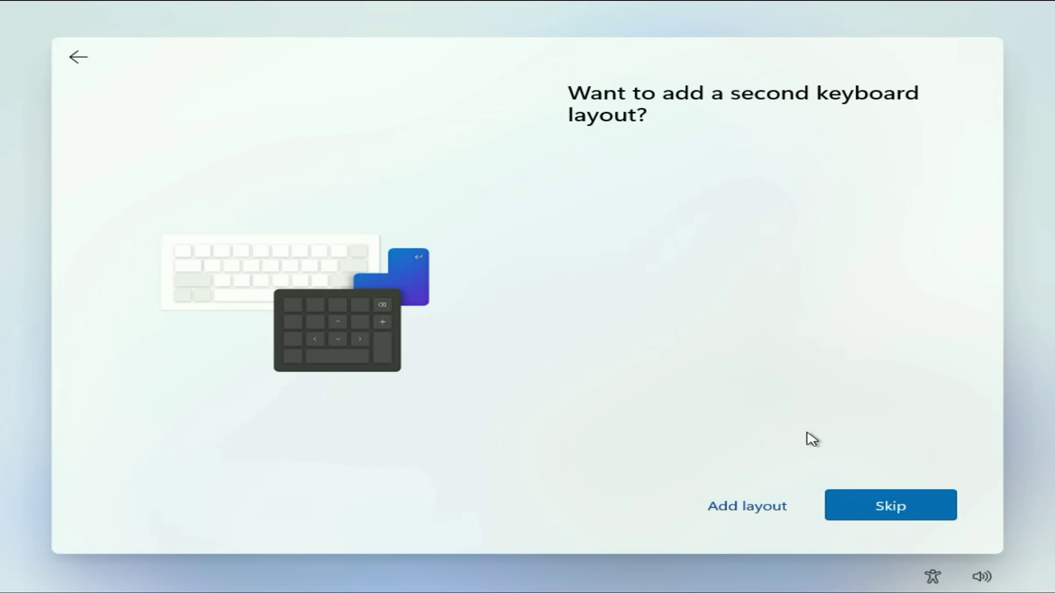
{"action": "left_click", "coordinate": [913, 513]}
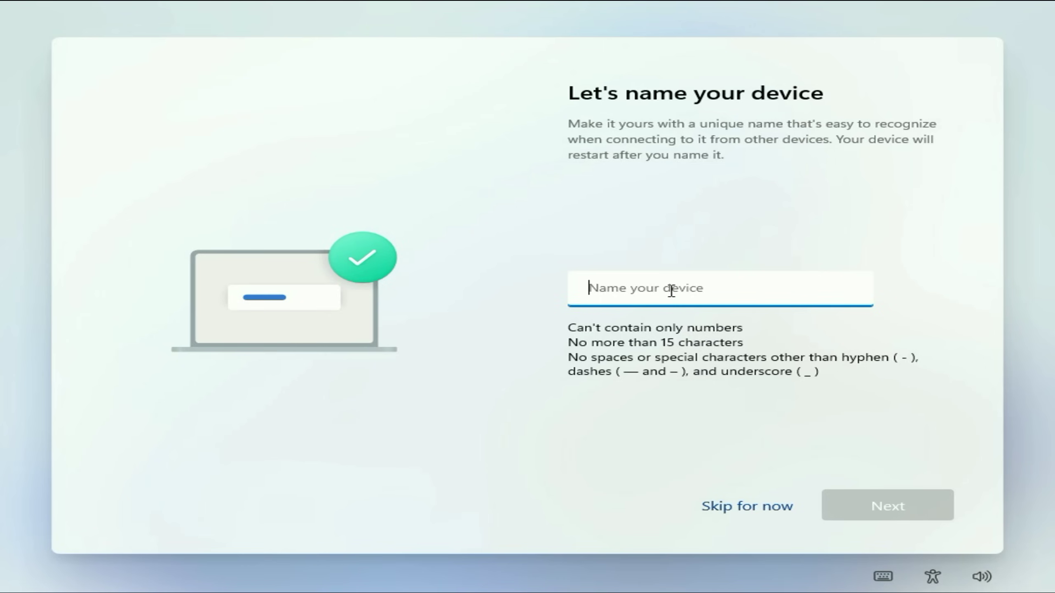
Step: Name the device tech and set it up for personal use
{"action": "type", "text": "tech"}
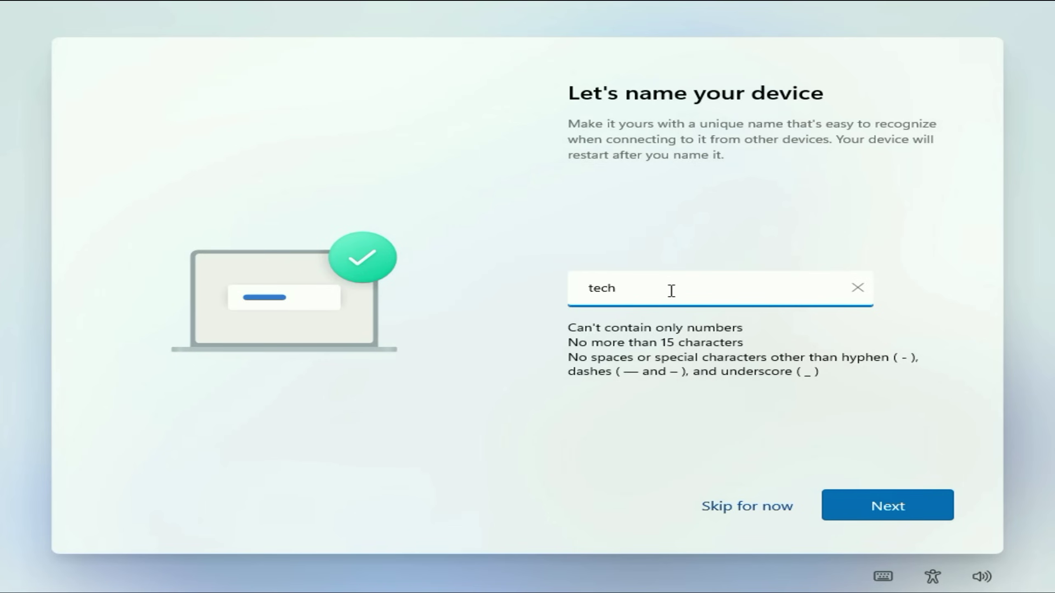
{"action": "left_click", "coordinate": [871, 510]}
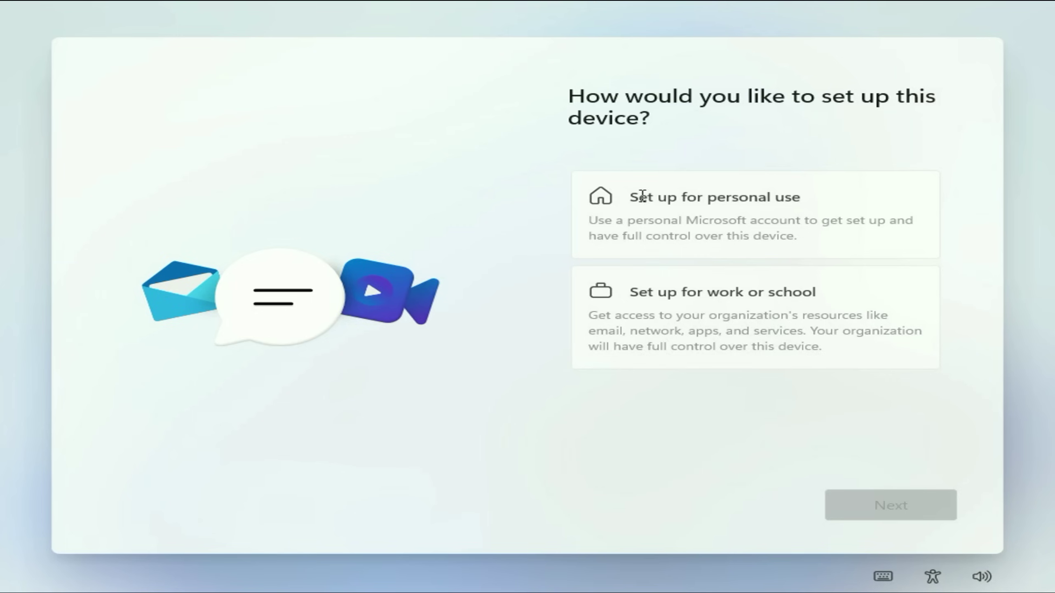
{"action": "left_click", "coordinate": [656, 201]}
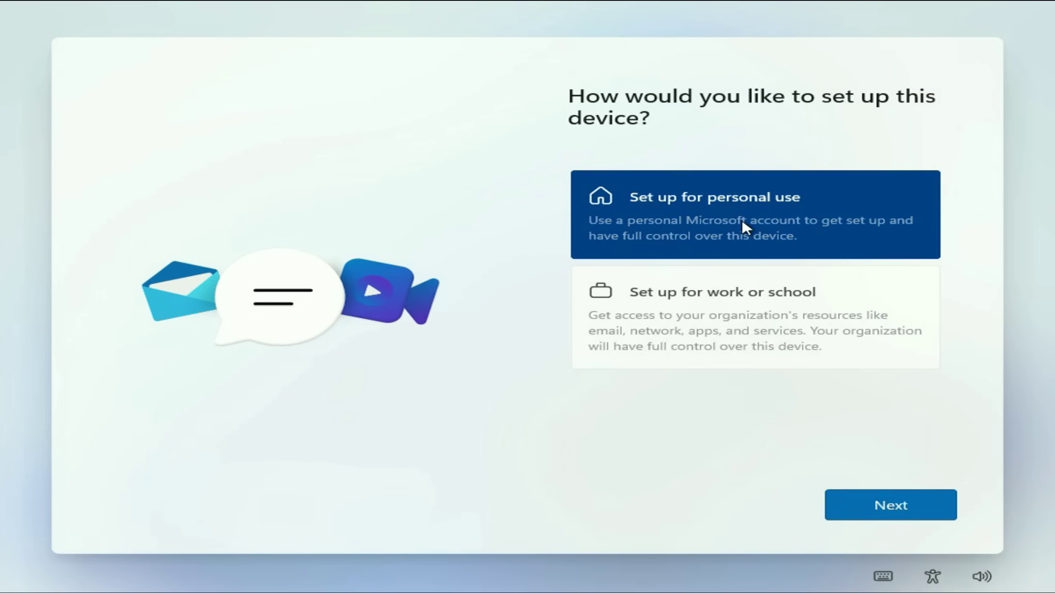
{"action": "left_click", "coordinate": [895, 517]}
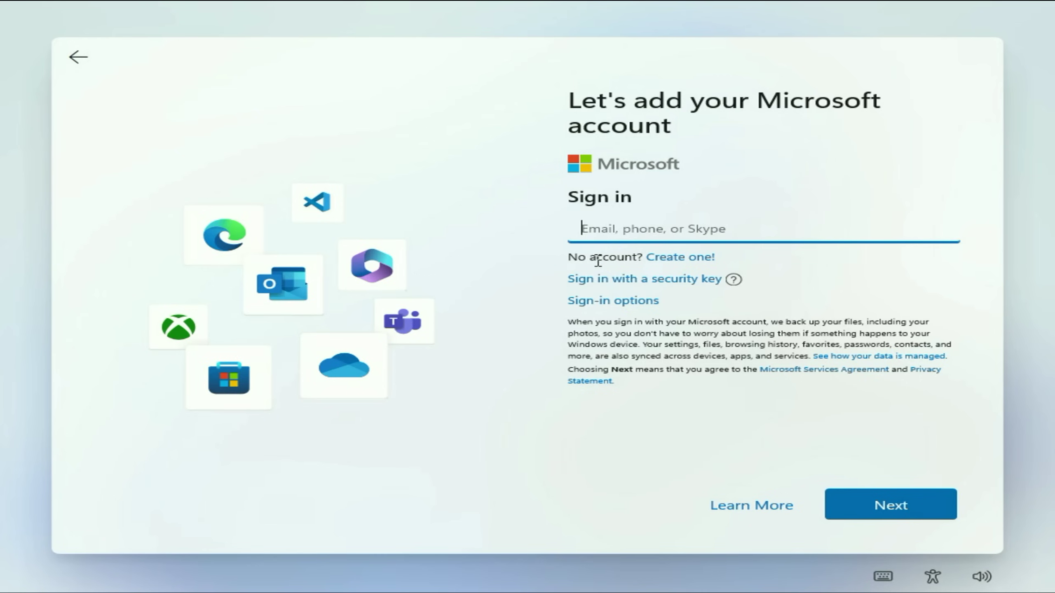
Step: Choose to create a Microsoft account with a new outlook.com email address and proceed with creating a Windows Hello PIN
{"action": "left_click", "coordinate": [696, 258]}
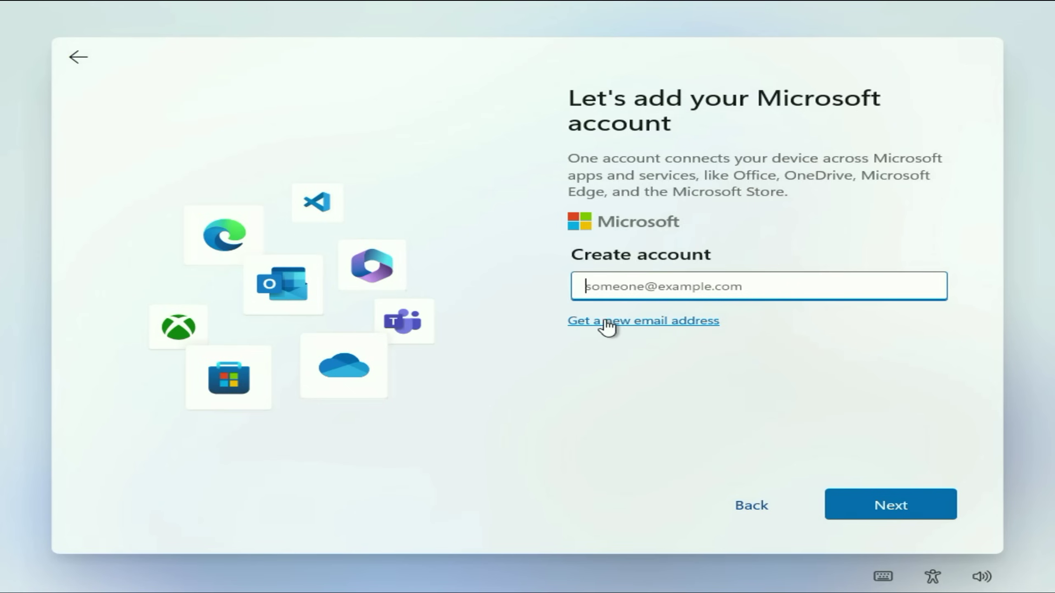
{"action": "left_click", "coordinate": [630, 323]}
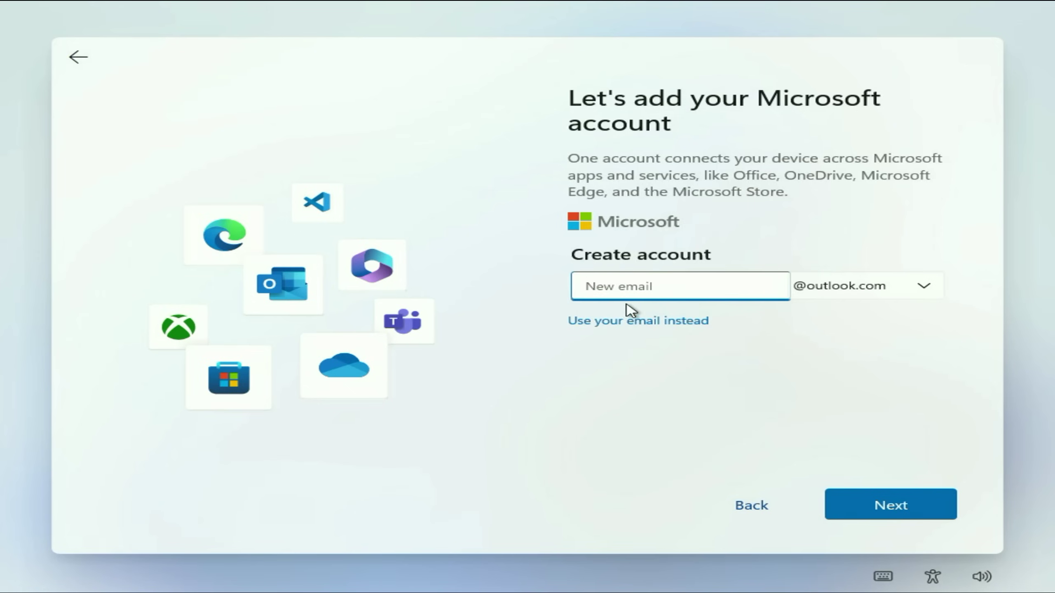
{"action": "left_click", "coordinate": [631, 315]}
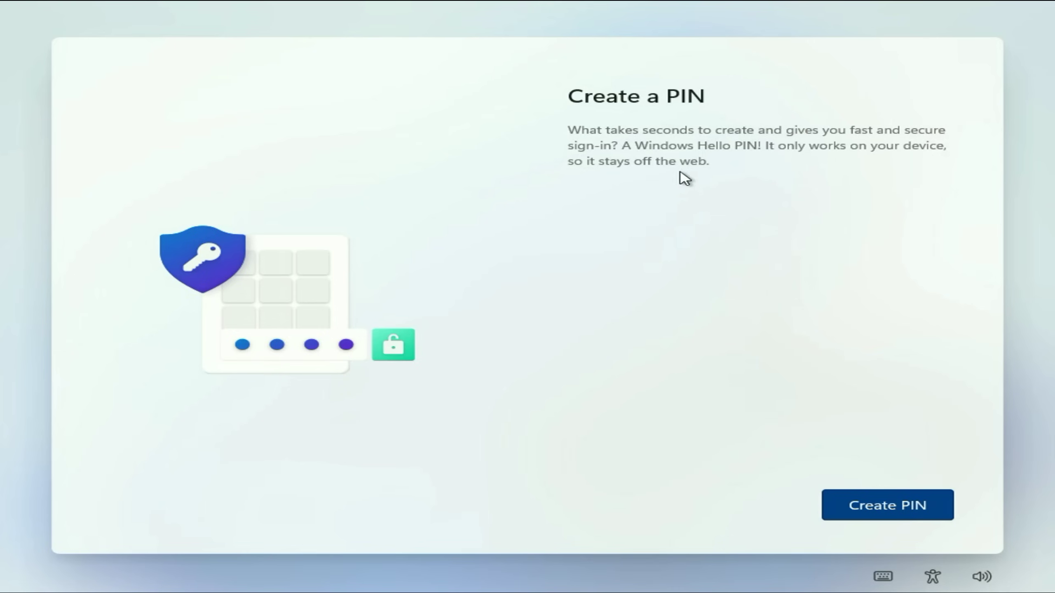
{"action": "left_click", "coordinate": [885, 498]}
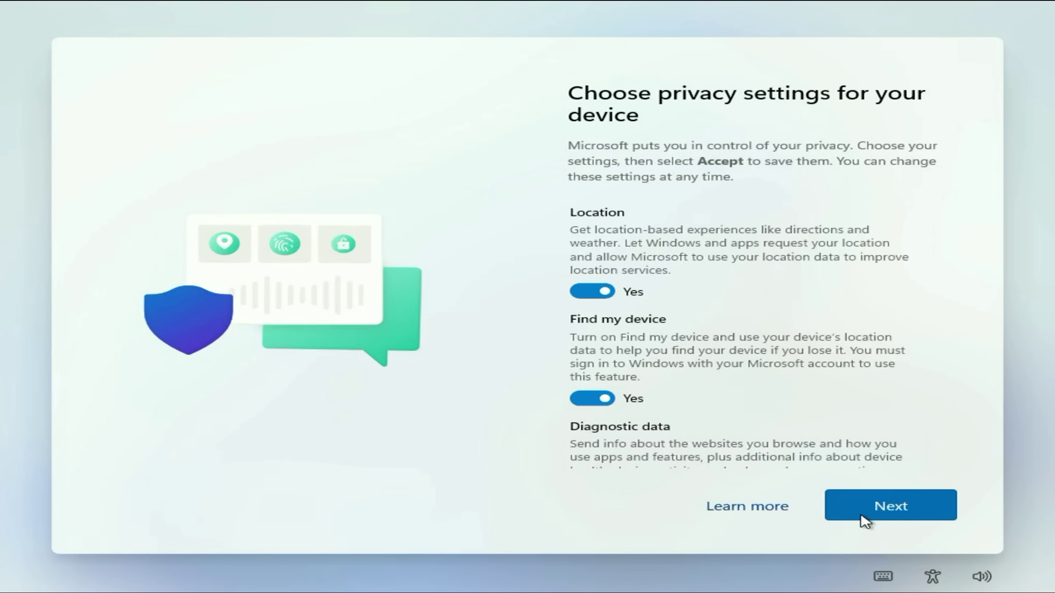
Step: Accept the default device privacy settings with every option left enabled
{"action": "left_click", "coordinate": [890, 504]}
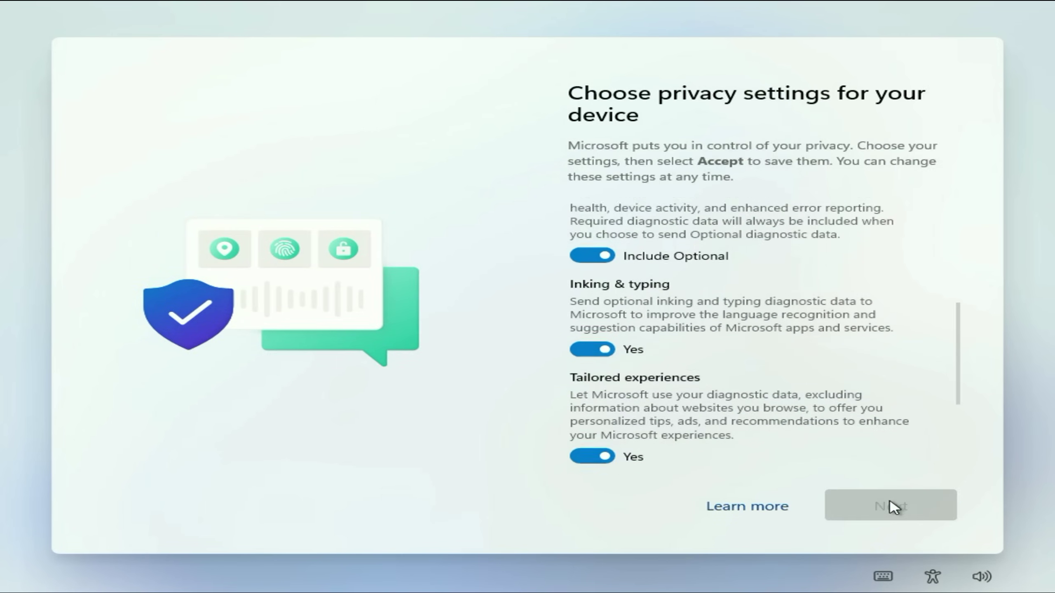
{"action": "left_click", "coordinate": [890, 504]}
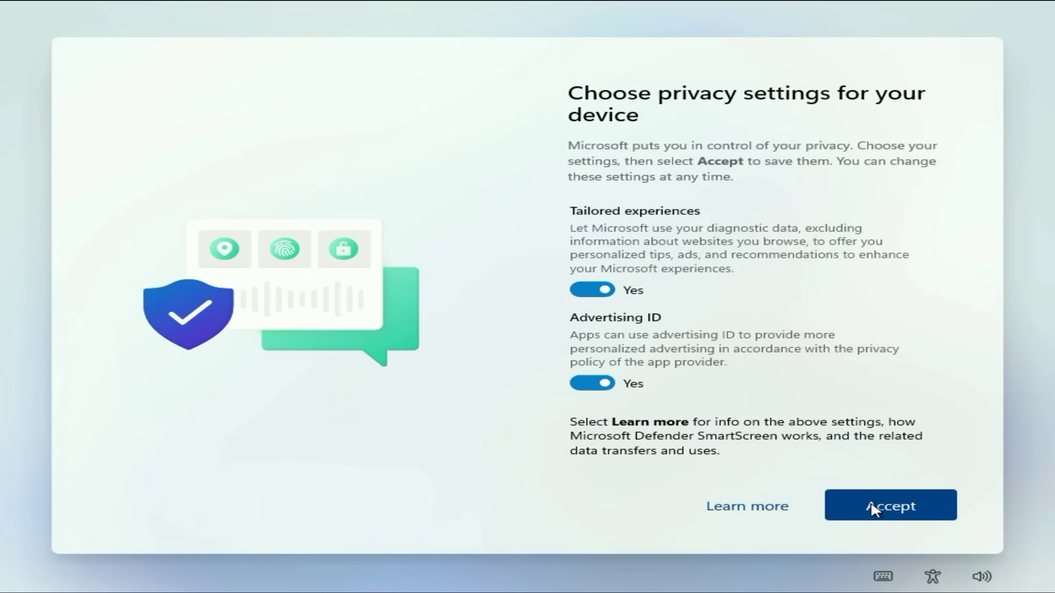
{"action": "left_click", "coordinate": [902, 503]}
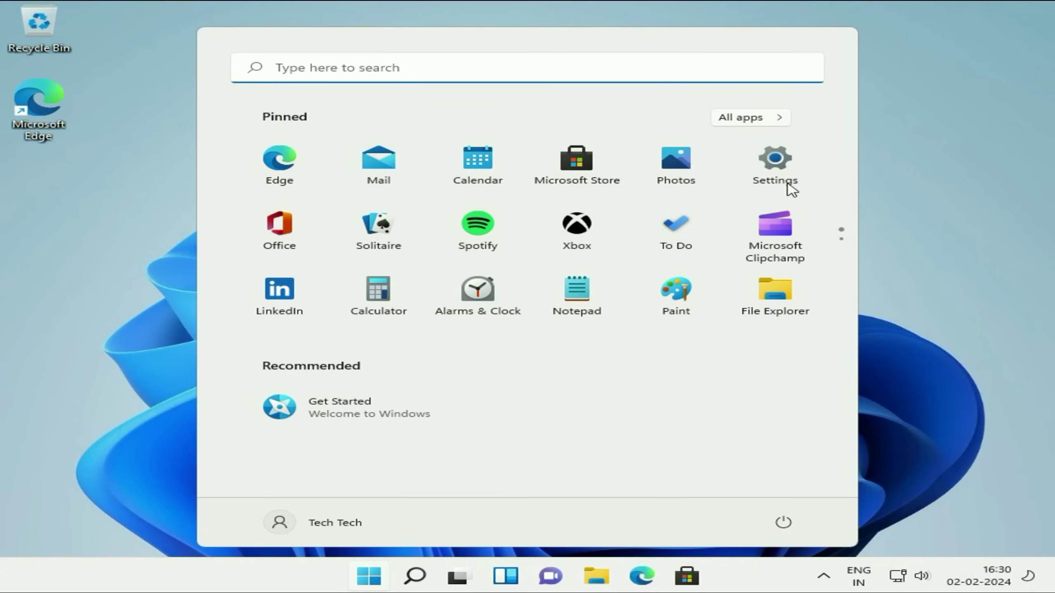
Step: Dismiss the Start menu and show This PC in a maximized File Explorer window
{"action": "left_click", "coordinate": [981, 275]}
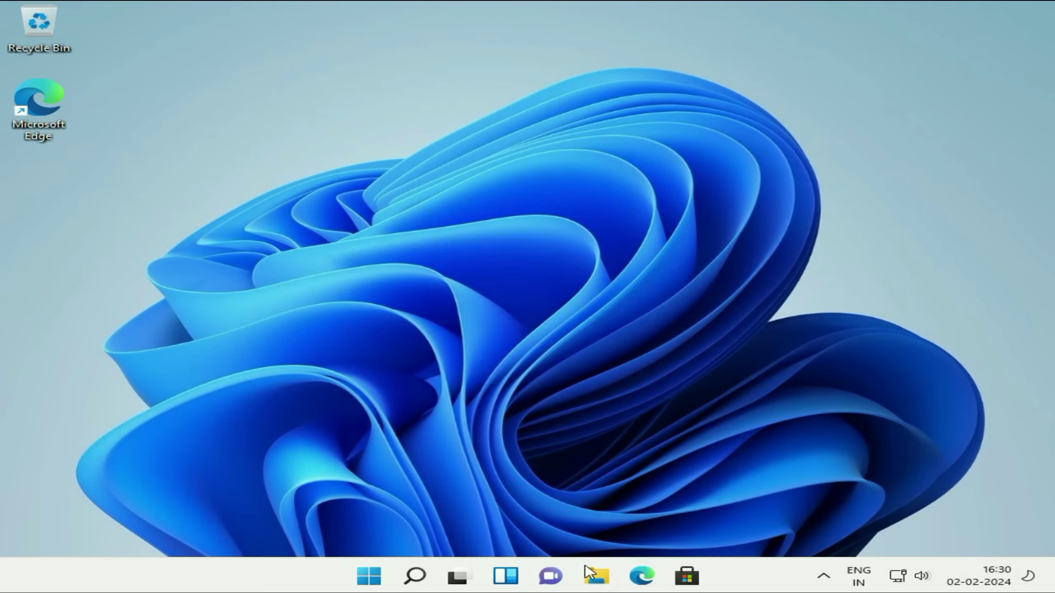
{"action": "key", "text": "super+e"}
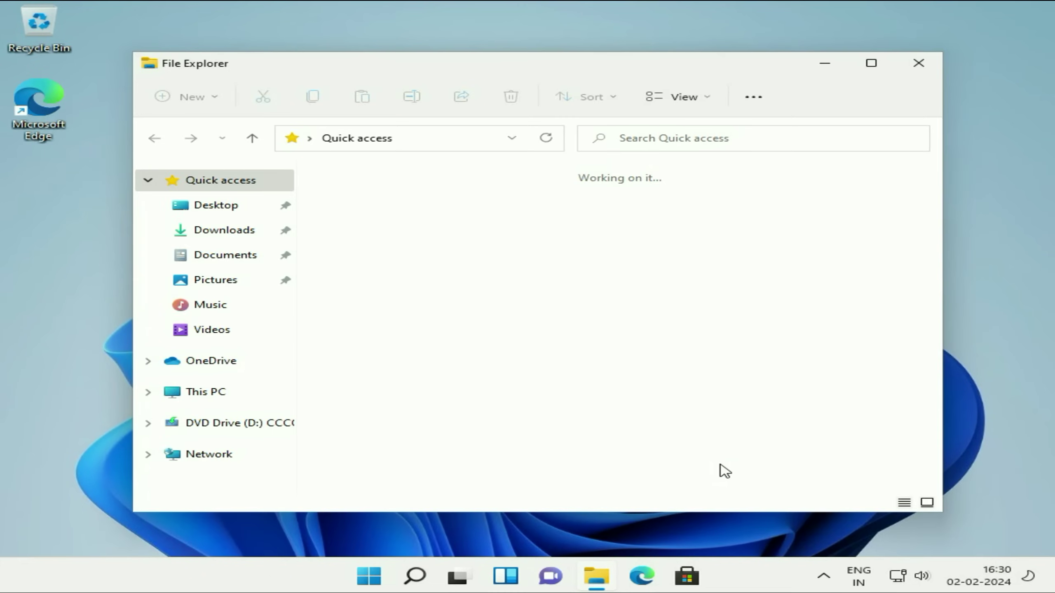
{"action": "left_click", "coordinate": [871, 64]}
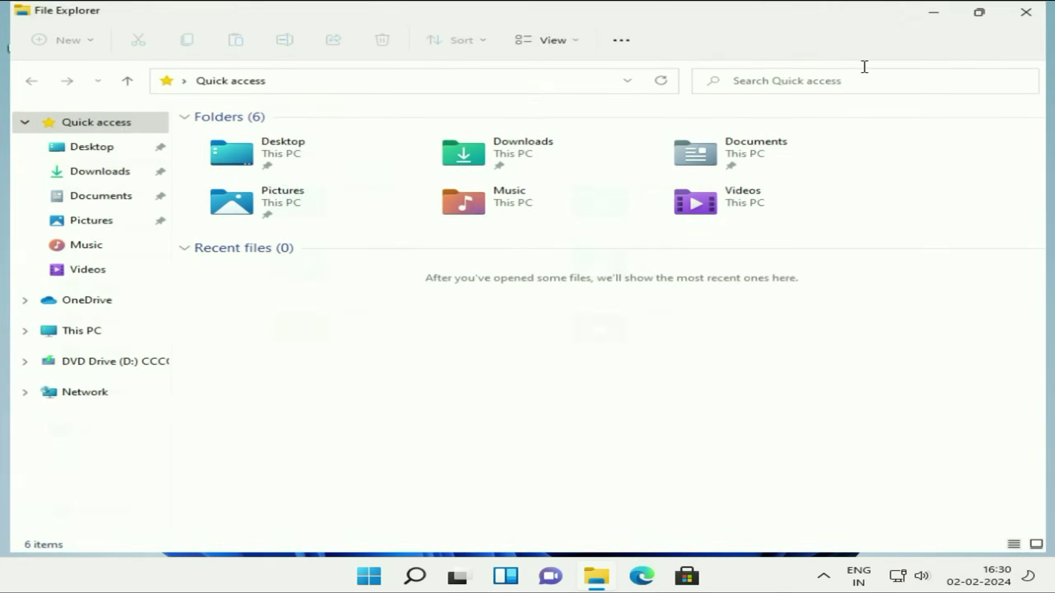
{"action": "left_click", "coordinate": [72, 333]}
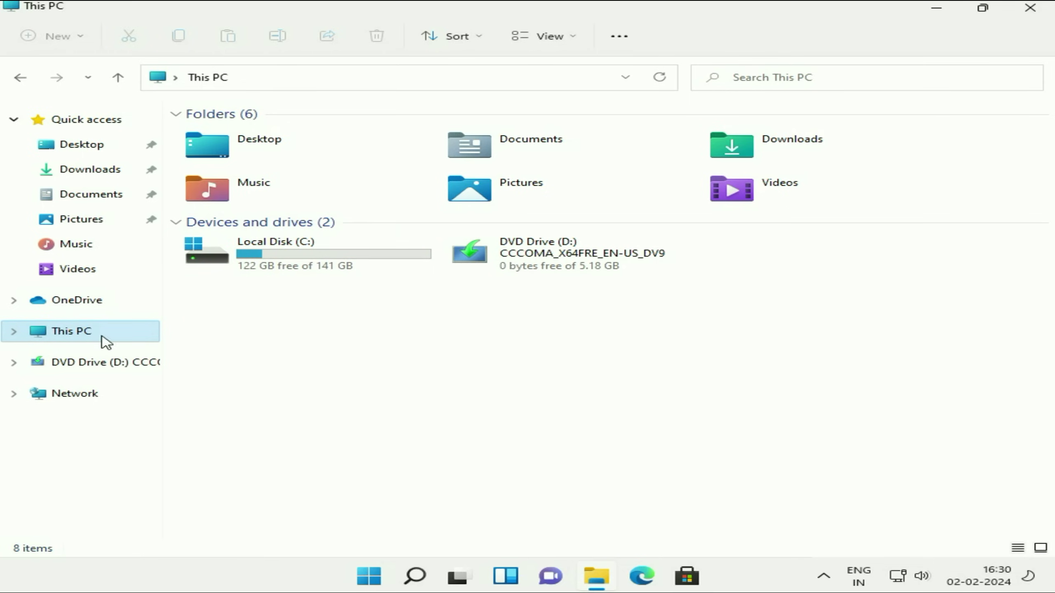
Step: Open Computer Management for This PC and display Disk Management
{"action": "right_click", "coordinate": [71, 338]}
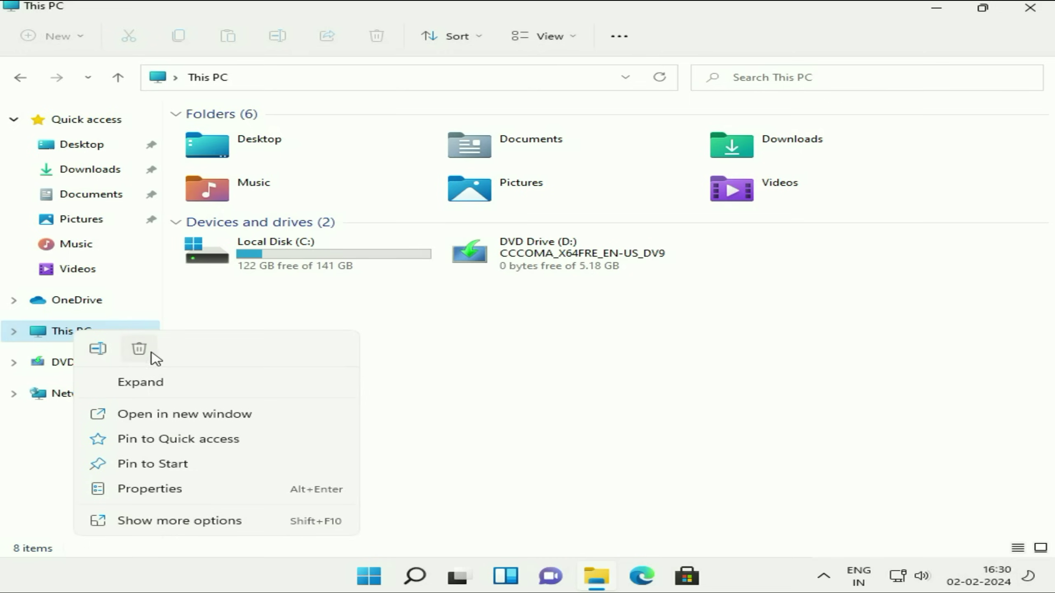
{"action": "left_click", "coordinate": [168, 525]}
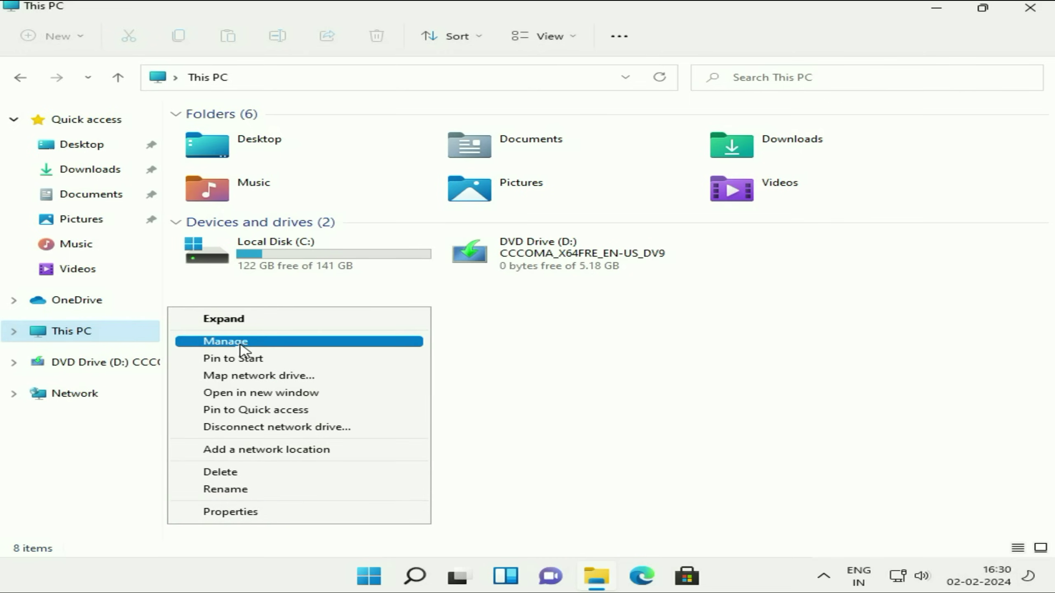
{"action": "left_click", "coordinate": [243, 349]}
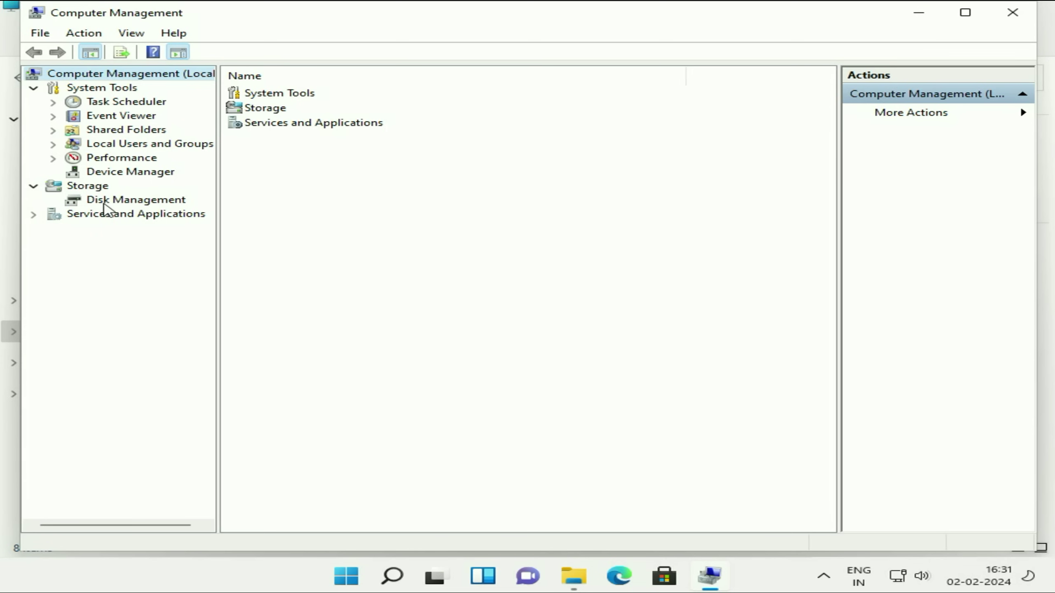
{"action": "left_click", "coordinate": [158, 202]}
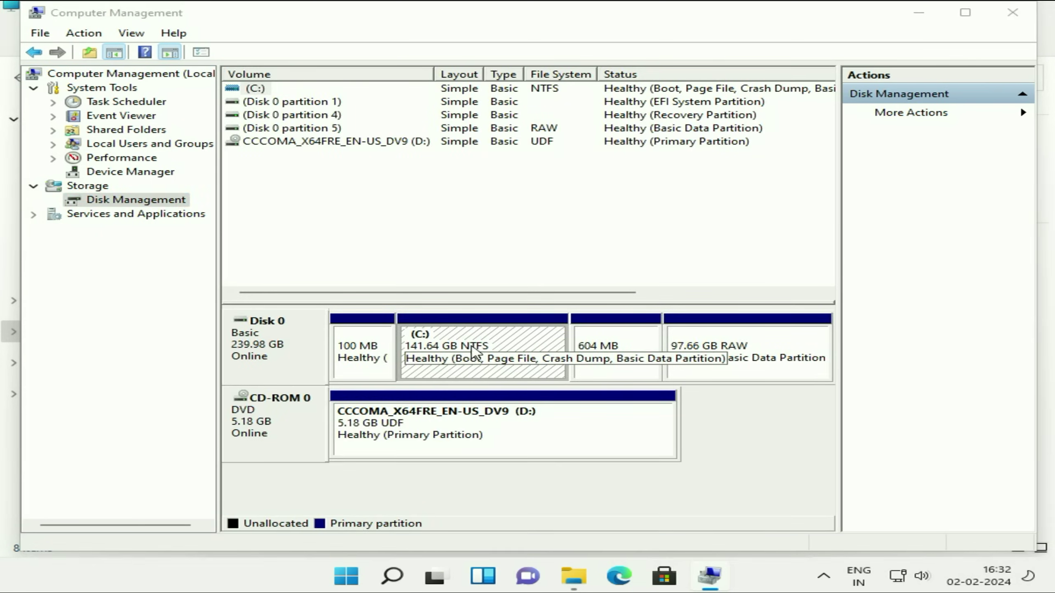
Step: Assign drive letter L to the 97.66 GB RAW partition on Disk 0, dismiss the AutoPlay notification and close Computer Management
{"action": "left_click", "coordinate": [763, 364]}
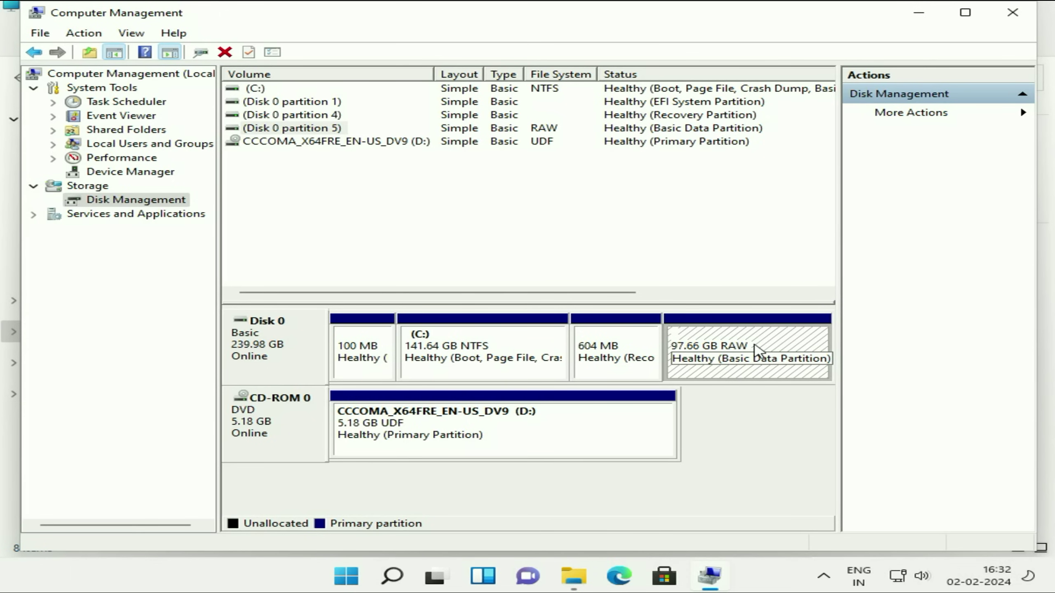
{"action": "right_click", "coordinate": [754, 351]}
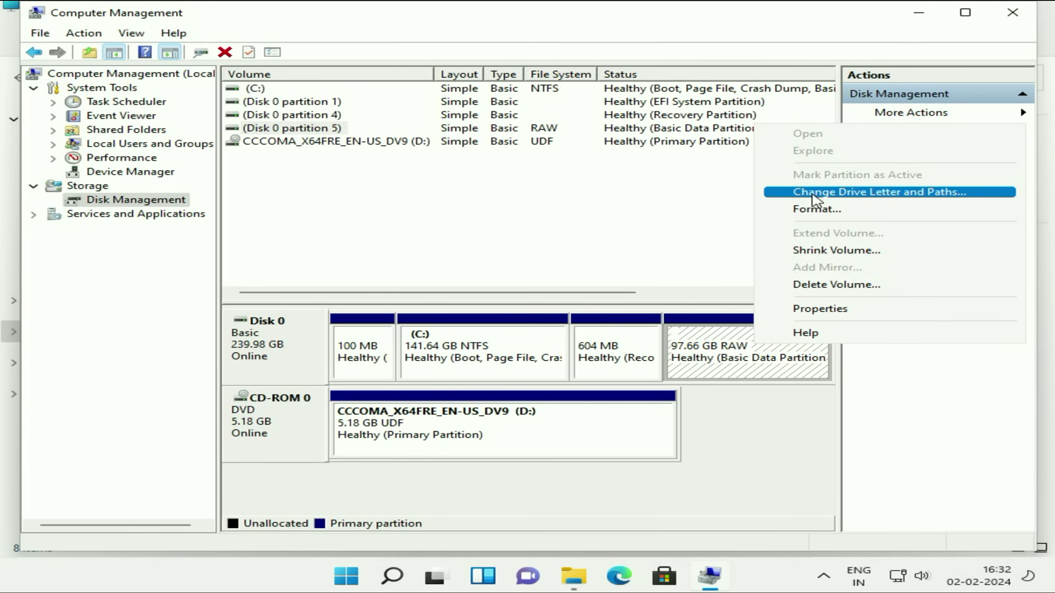
{"action": "left_click", "coordinate": [868, 194]}
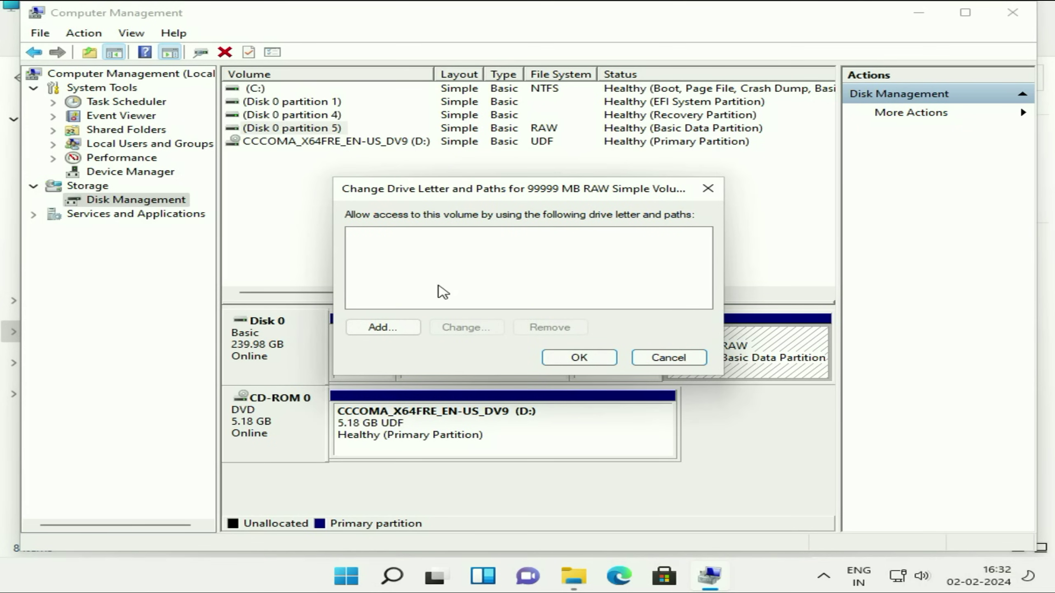
{"action": "left_click", "coordinate": [375, 330]}
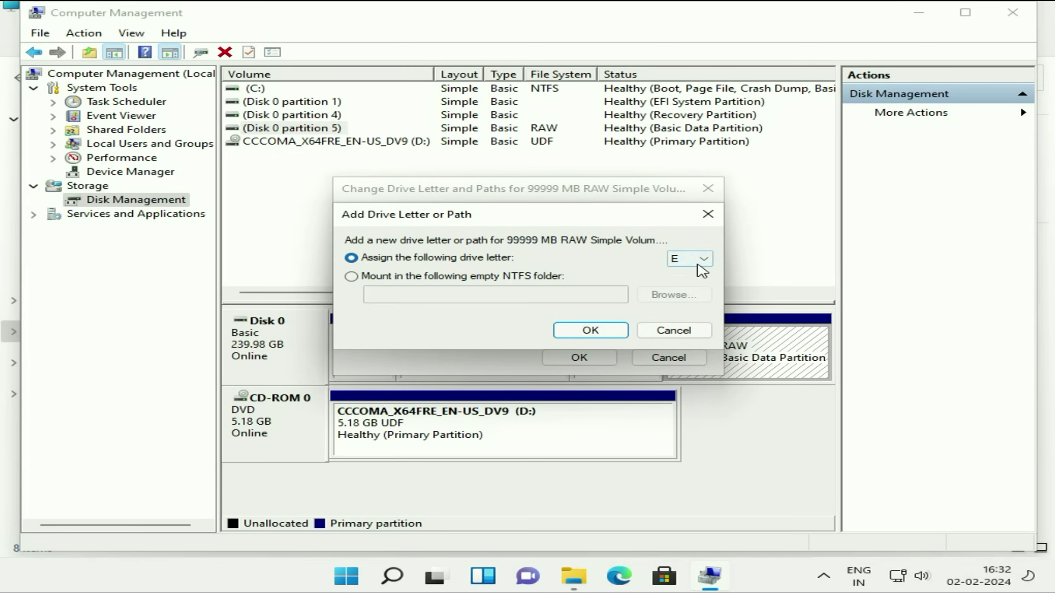
{"action": "left_click", "coordinate": [699, 262]}
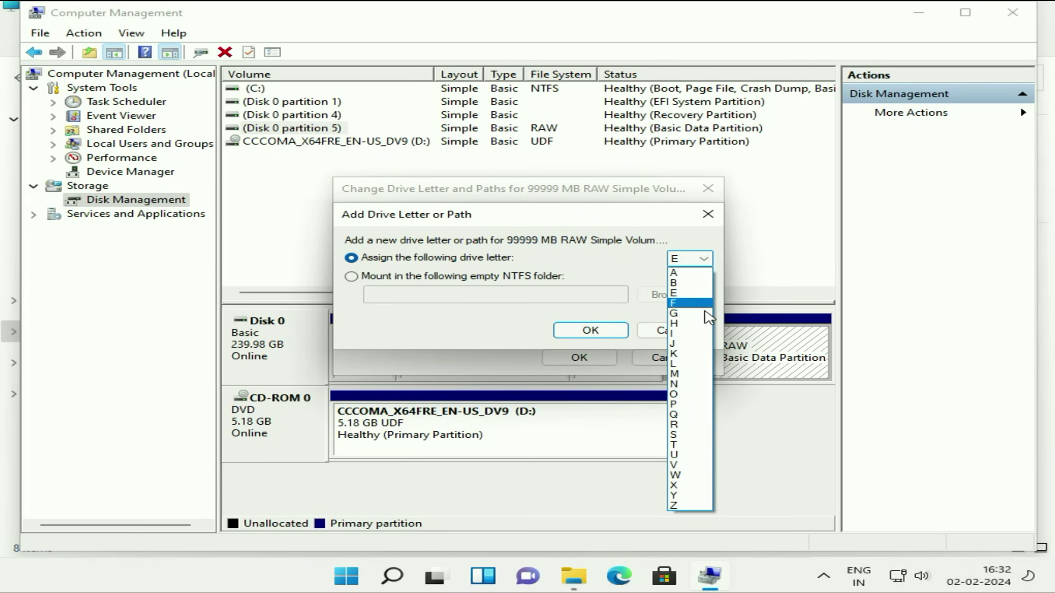
{"action": "left_click", "coordinate": [690, 323]}
{"action": "left_click", "coordinate": [702, 266]}
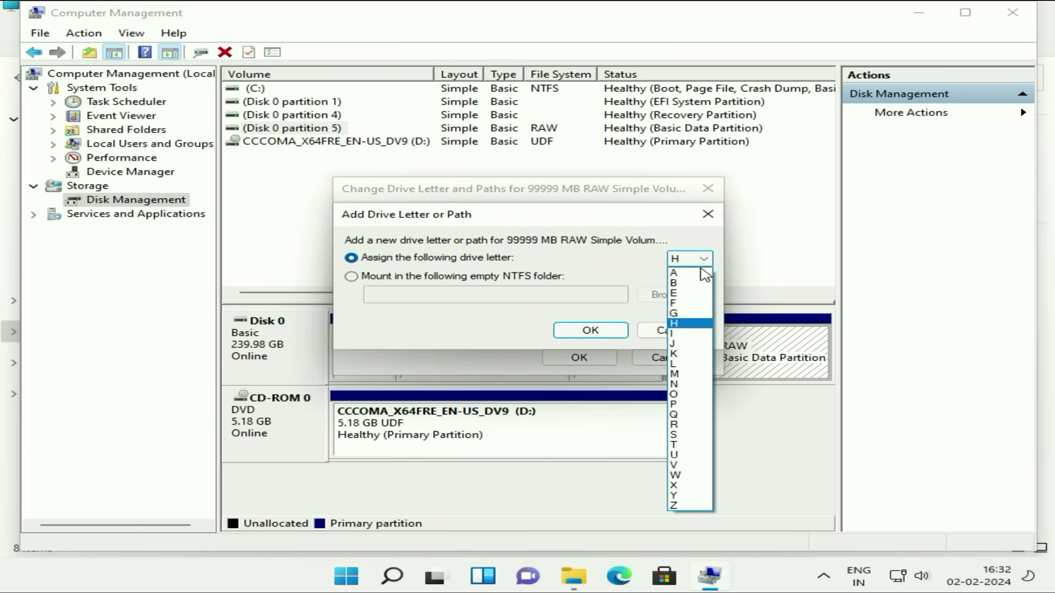
{"action": "left_click", "coordinate": [689, 364]}
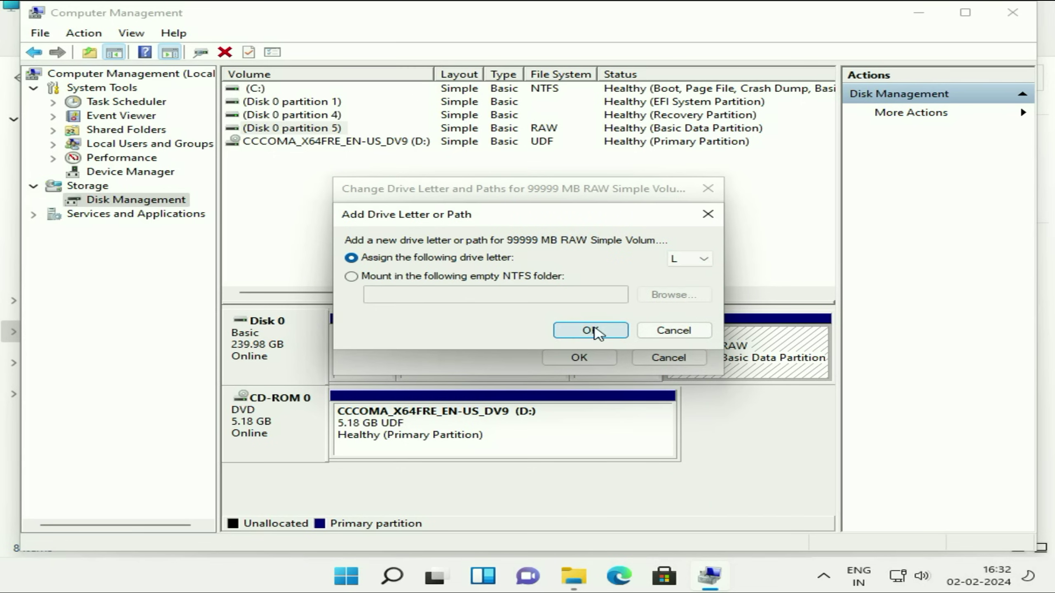
{"action": "left_click", "coordinate": [590, 331]}
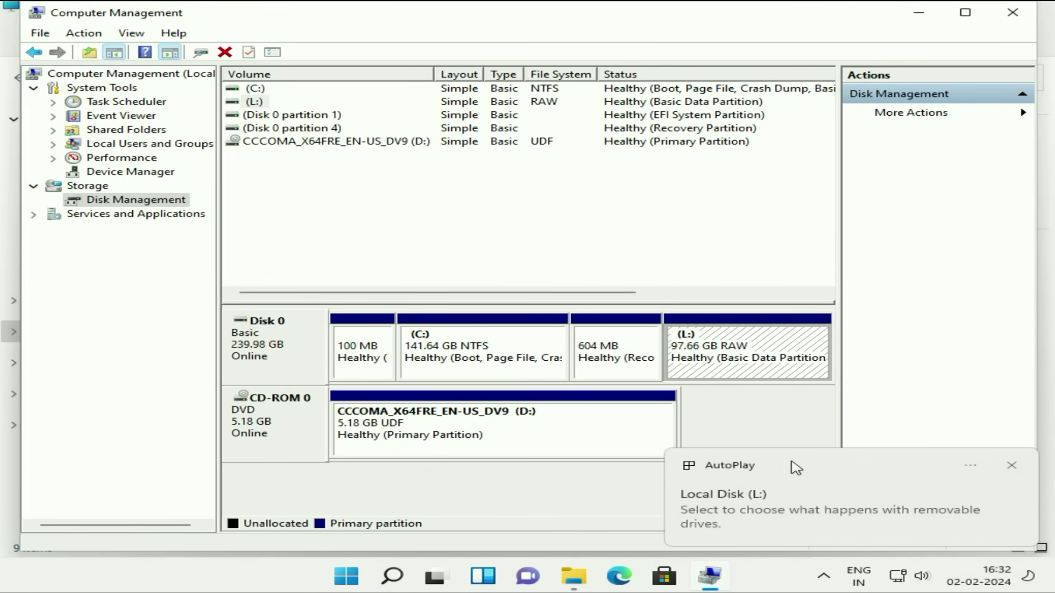
{"action": "left_click", "coordinate": [1011, 466]}
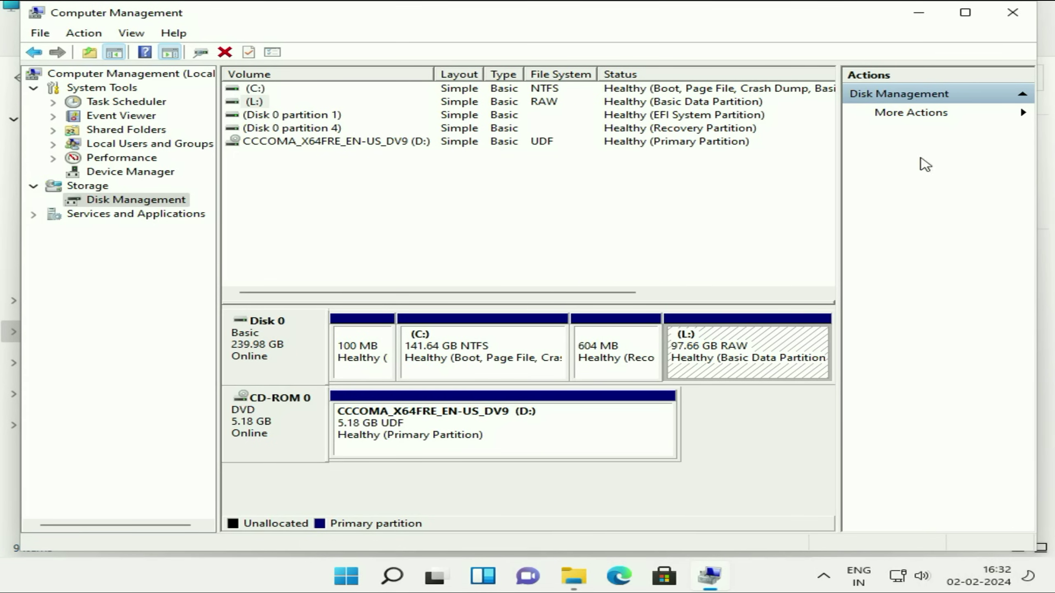
{"action": "left_click", "coordinate": [1012, 13]}
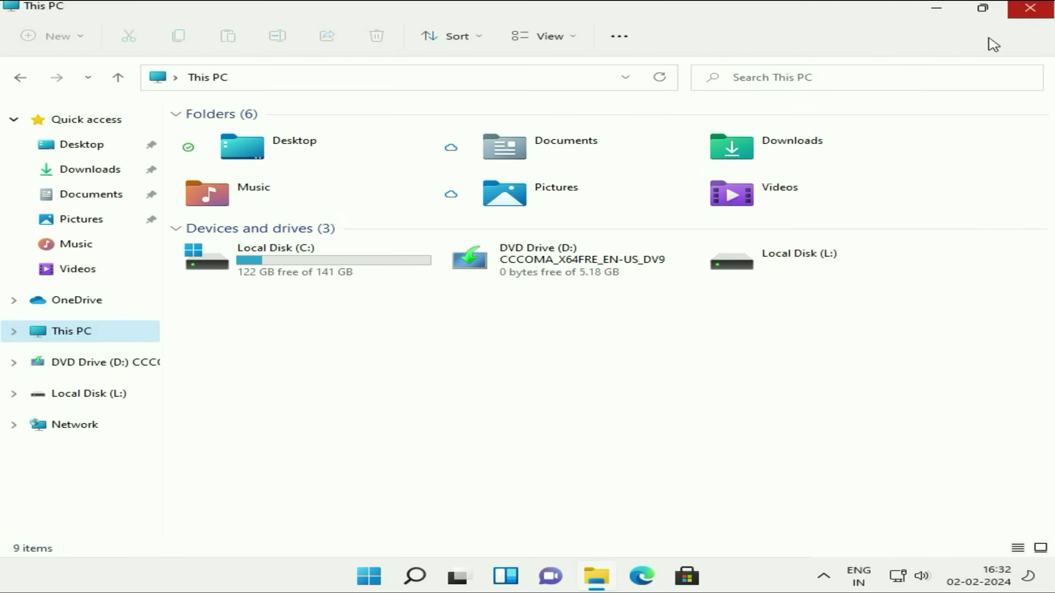
Step: Quick-format Local Disk (L:) as NTFS with a 4096-byte allocation unit size and no volume label, and close the format dialog
{"action": "right_click", "coordinate": [585, 375]}
{"action": "left_click", "coordinate": [518, 415]}
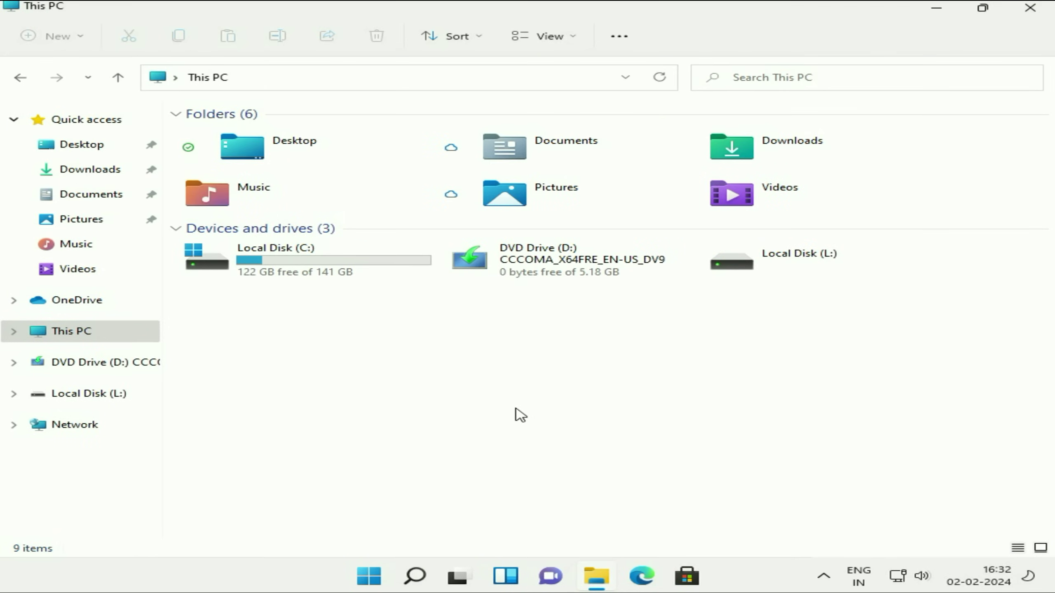
{"action": "left_click", "coordinate": [803, 266]}
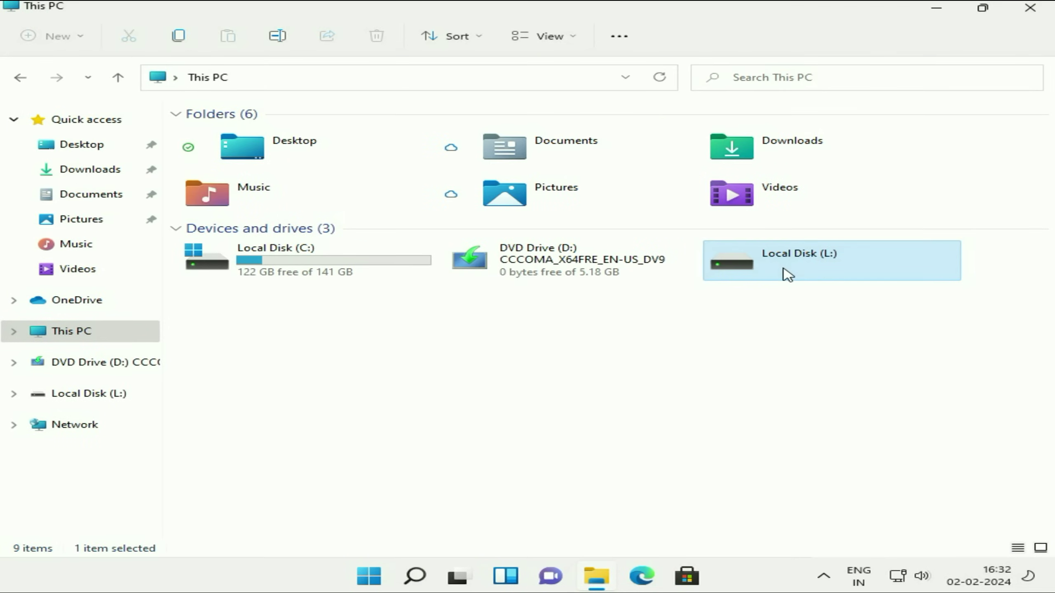
{"action": "double_click", "coordinate": [787, 275]}
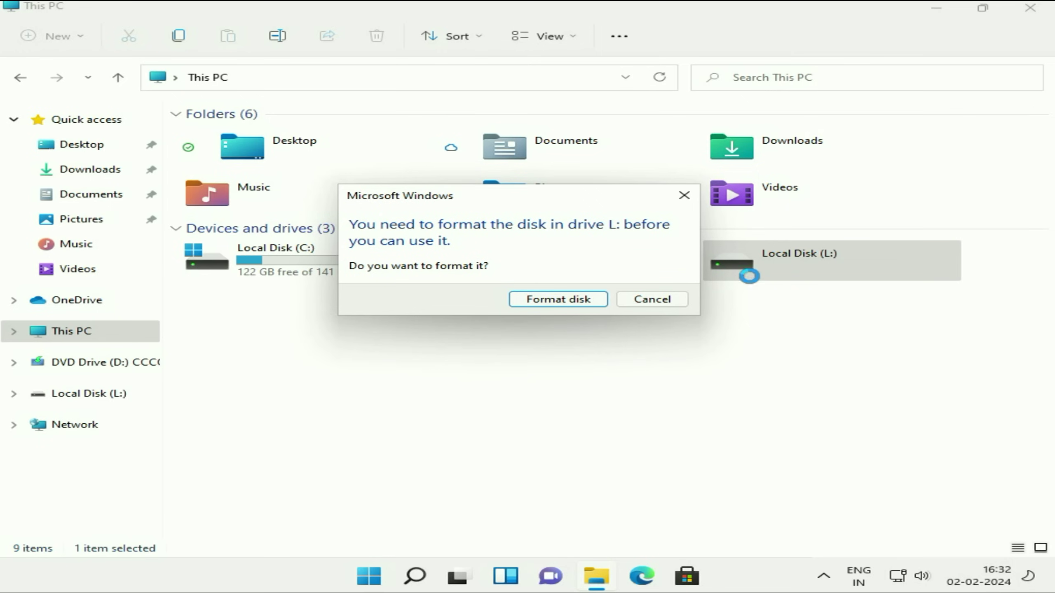
{"action": "left_click", "coordinate": [566, 302]}
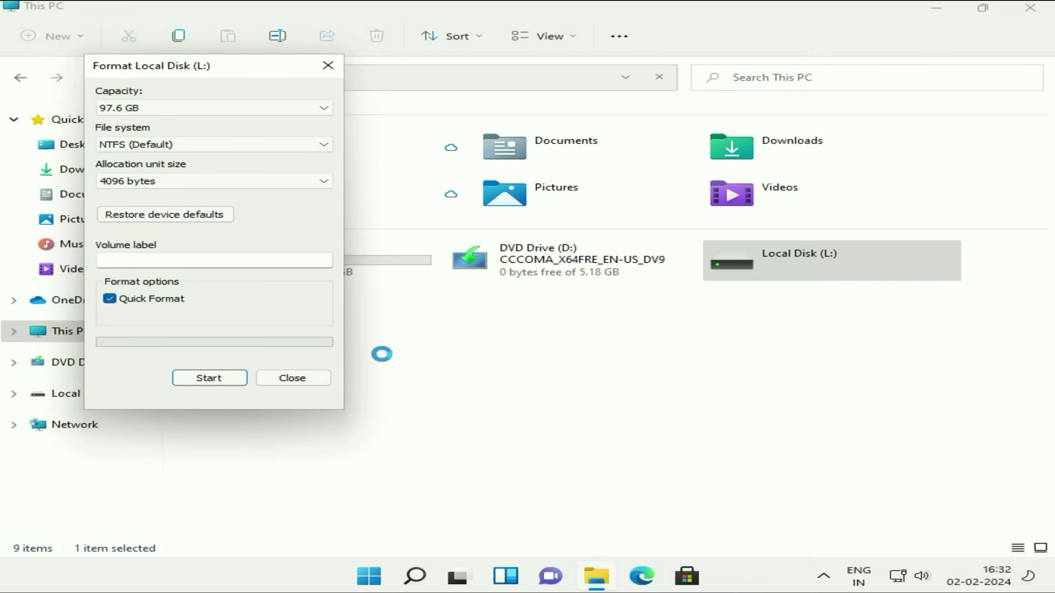
{"action": "left_click", "coordinate": [204, 381]}
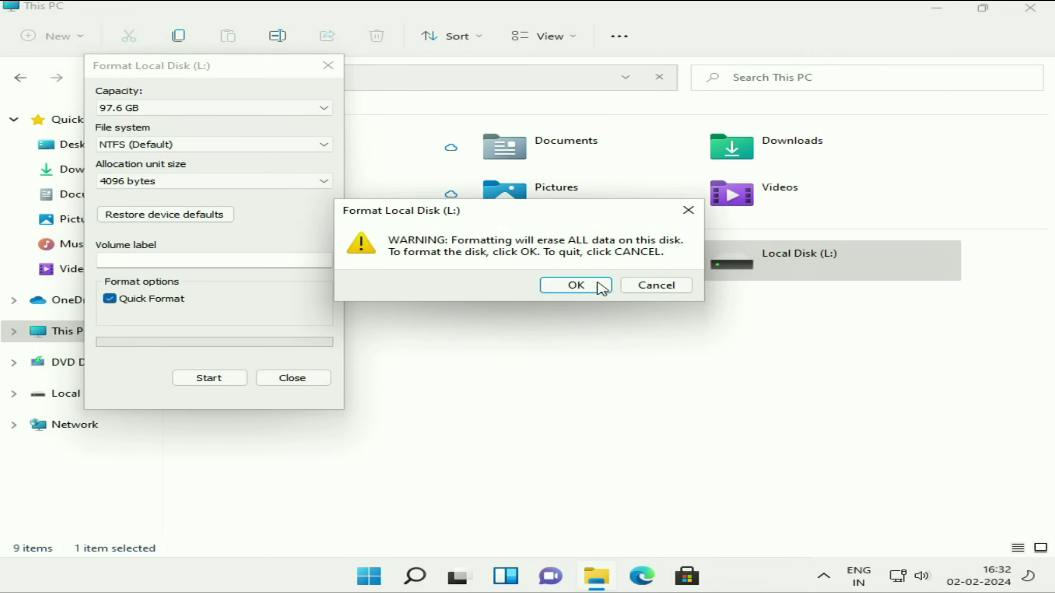
{"action": "left_click", "coordinate": [576, 286]}
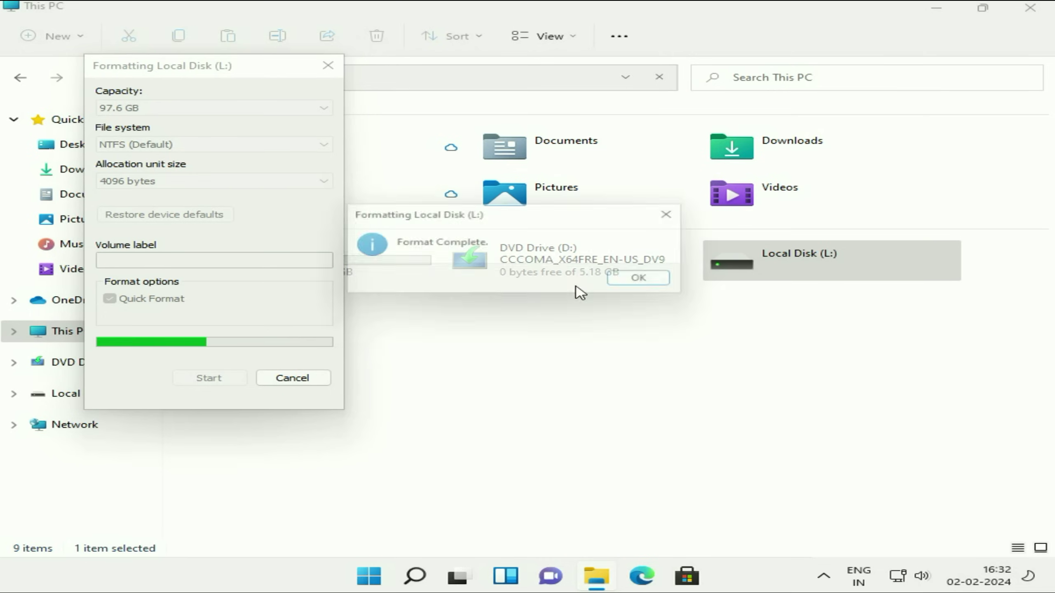
{"action": "left_click", "coordinate": [654, 282]}
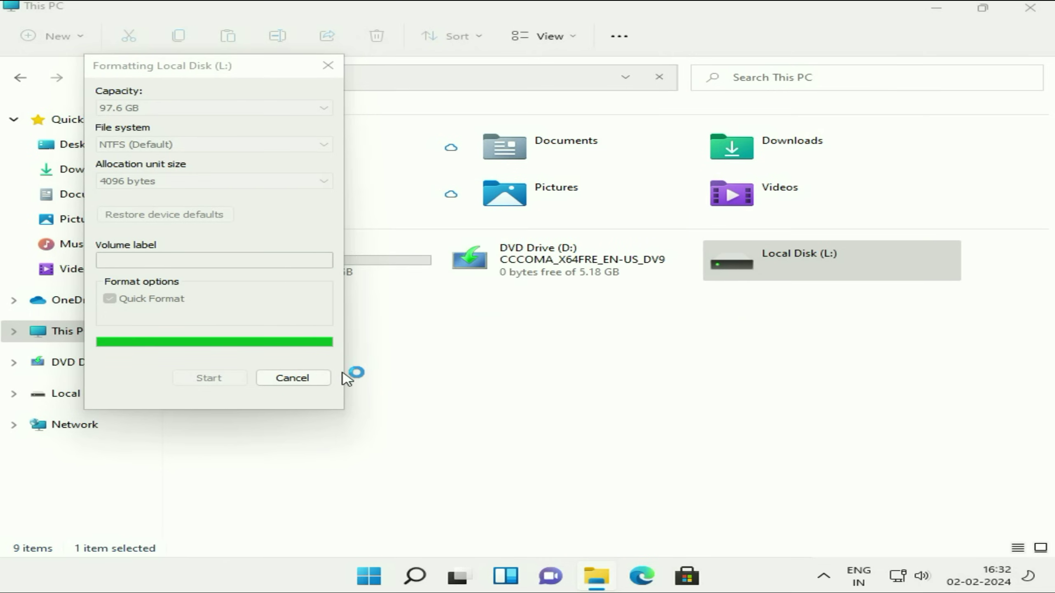
{"action": "left_click", "coordinate": [315, 380]}
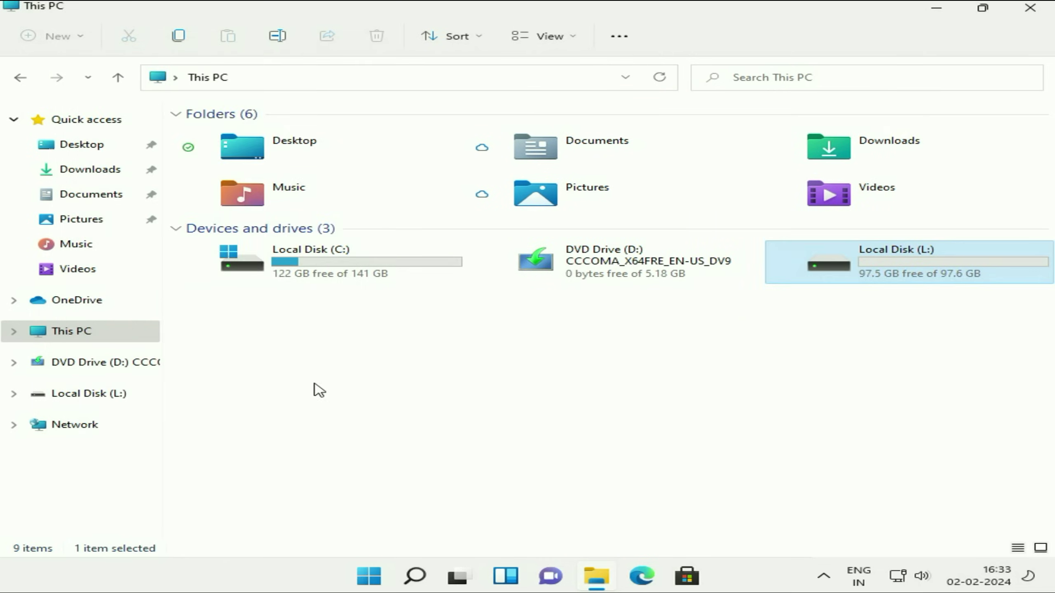
Step: Open Local Disk (L:) to check that it is accessible, return to This PC and minimize File Explorer
{"action": "double_click", "coordinate": [885, 282]}
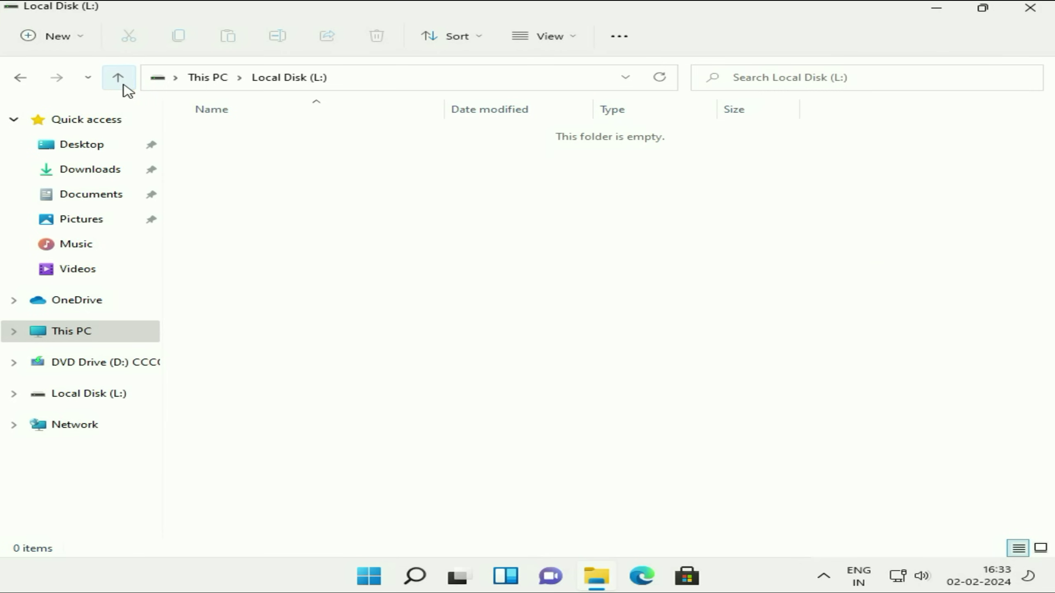
{"action": "left_click", "coordinate": [118, 78]}
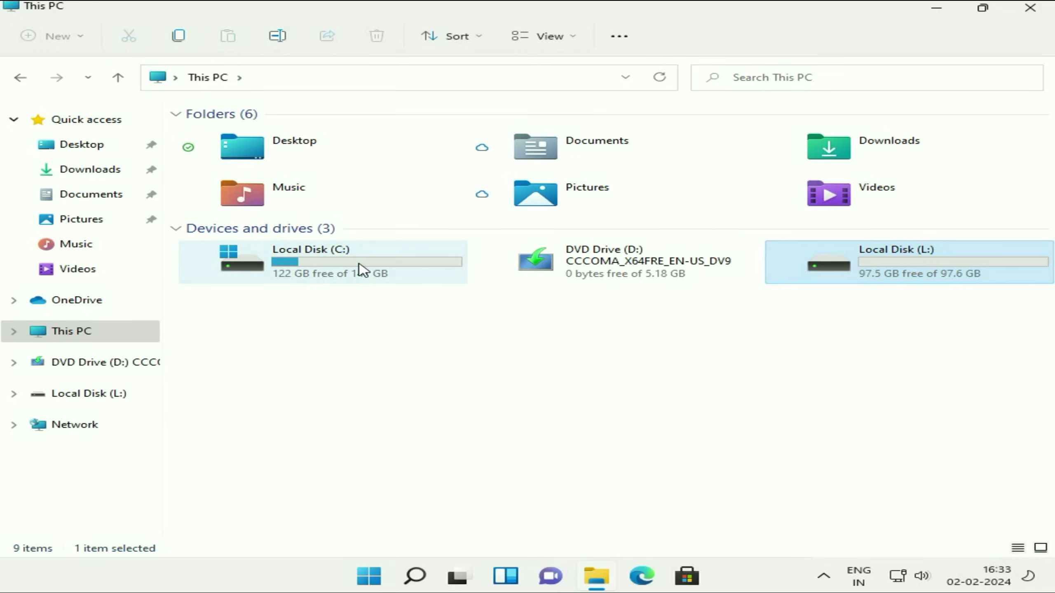
{"action": "left_click", "coordinate": [360, 269]}
{"action": "left_click", "coordinate": [885, 273]}
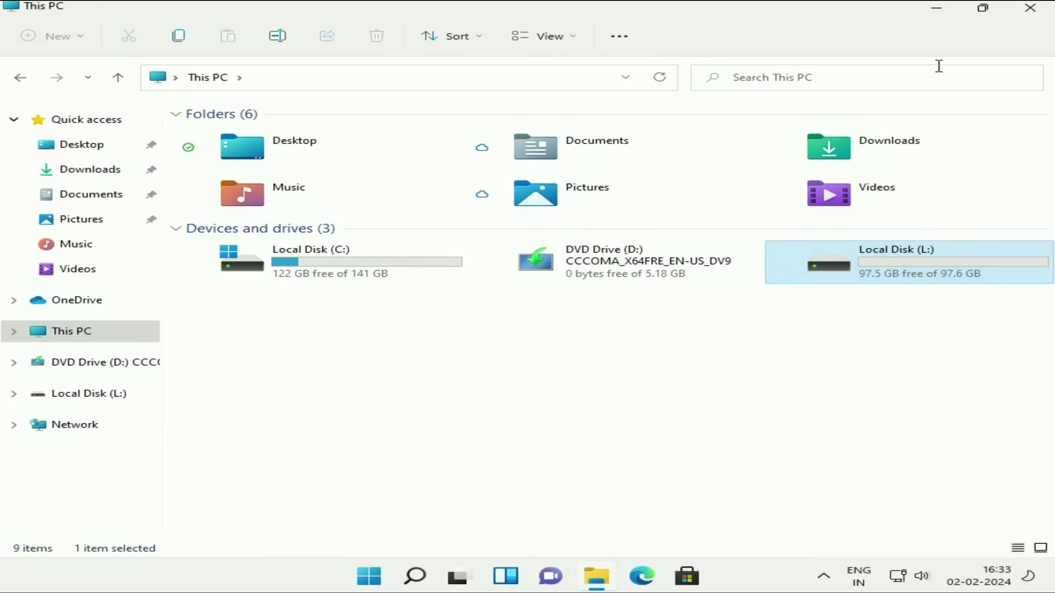
{"action": "left_click", "coordinate": [937, 9]}
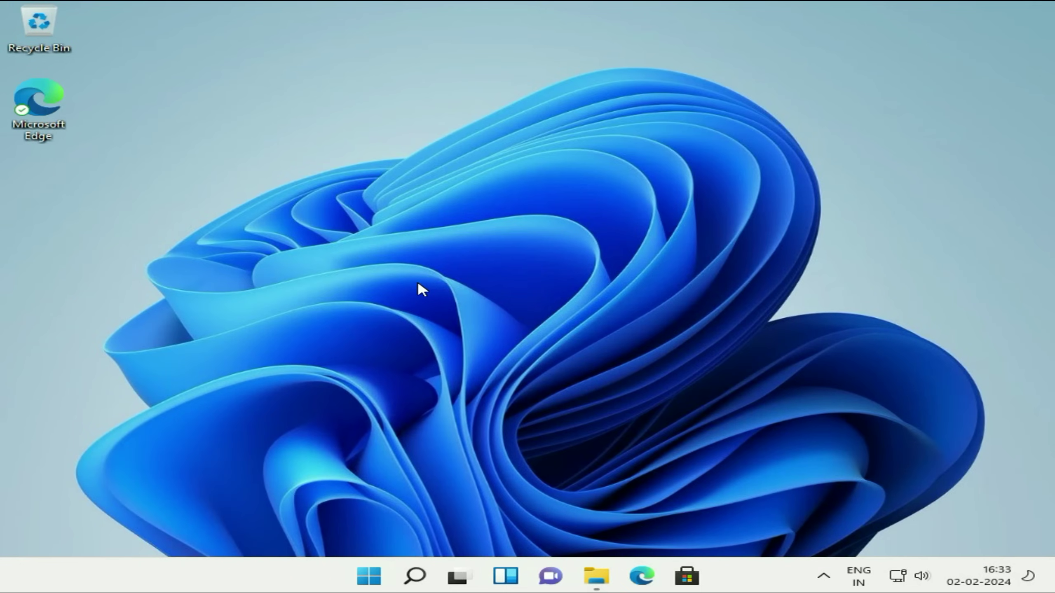